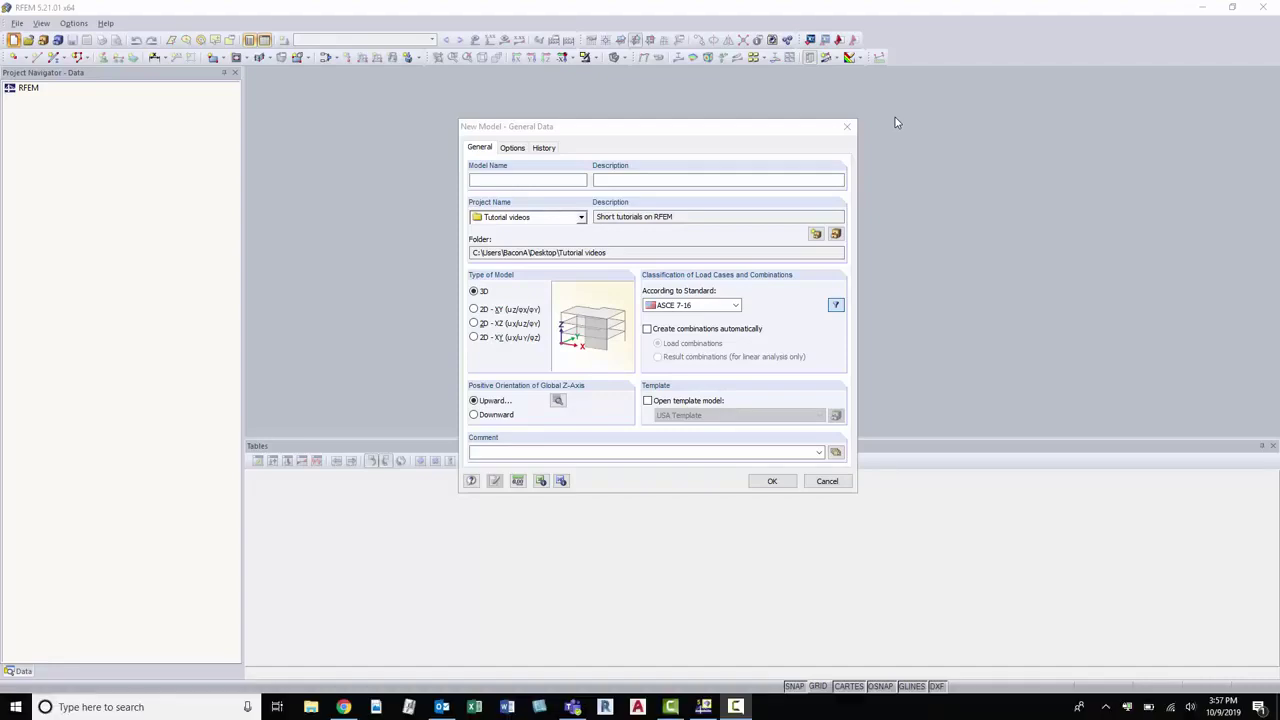
- Name the new model Video 1 with the description First tutorial video, keeping it in the Tutorial videos project
left_click(568, 184)
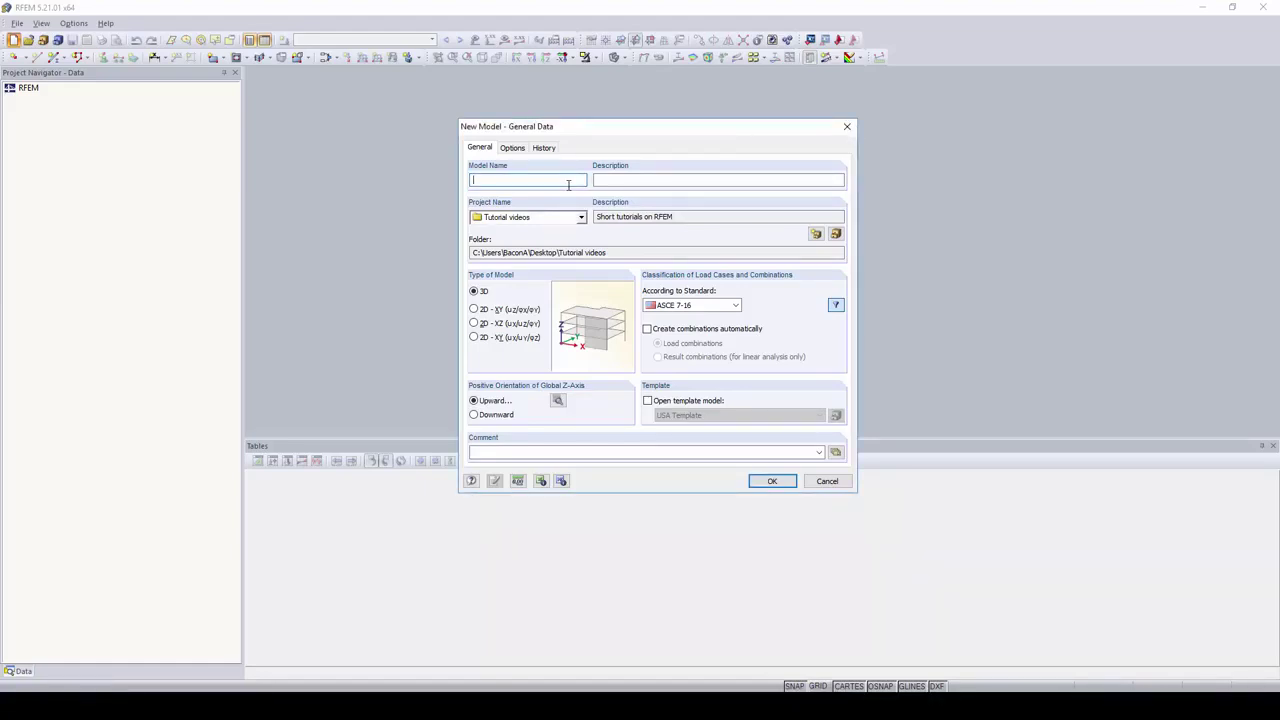
type("Video 1")
key("Tab")
type("First tutorial video")
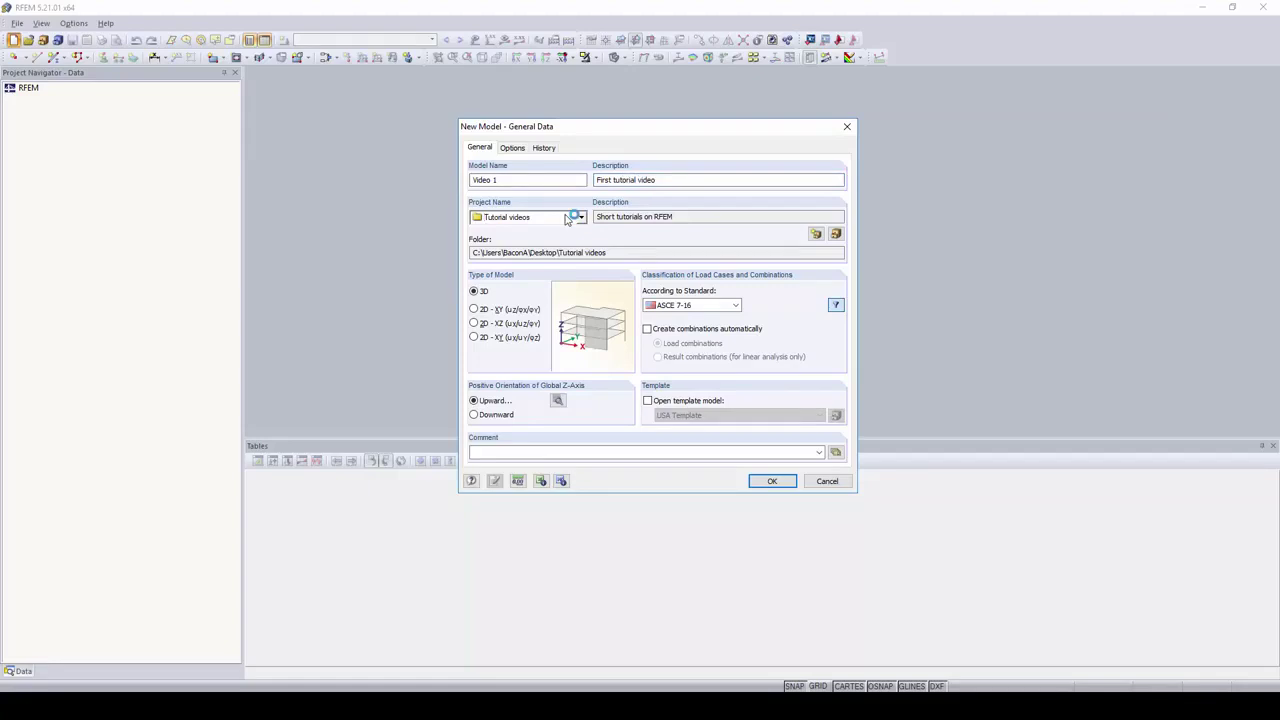
left_click(581, 217)
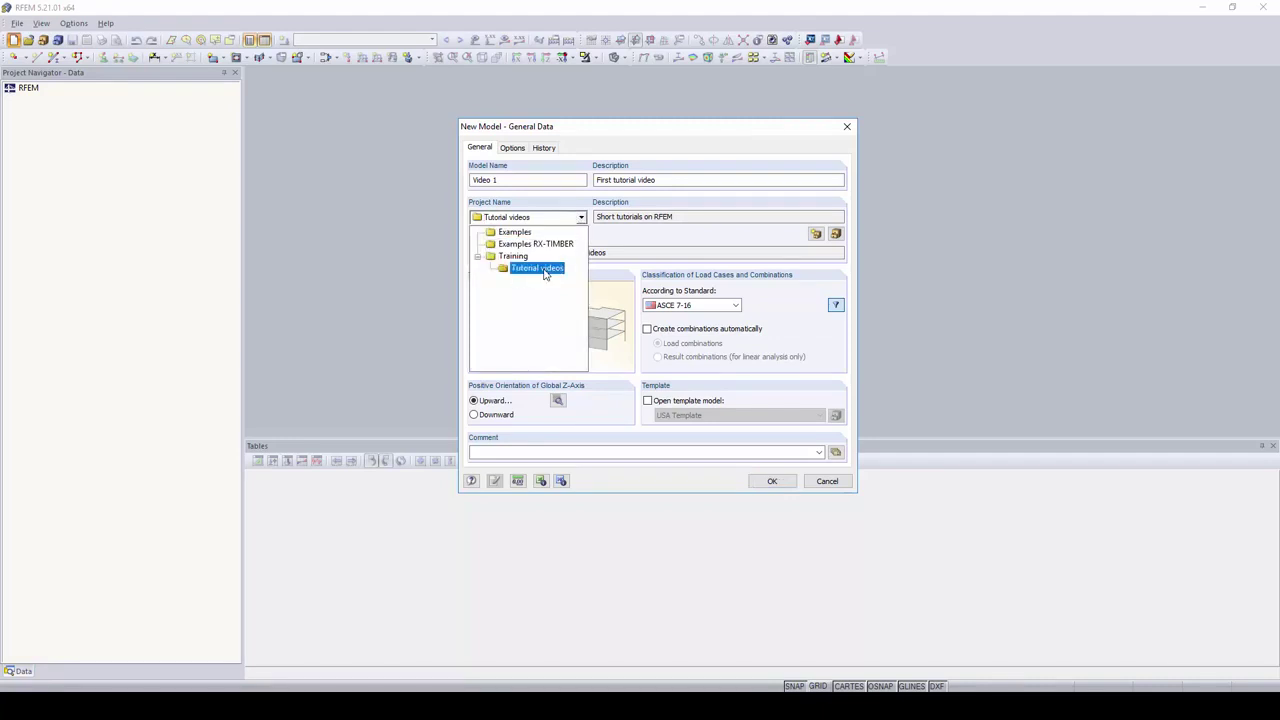
left_click(562, 206)
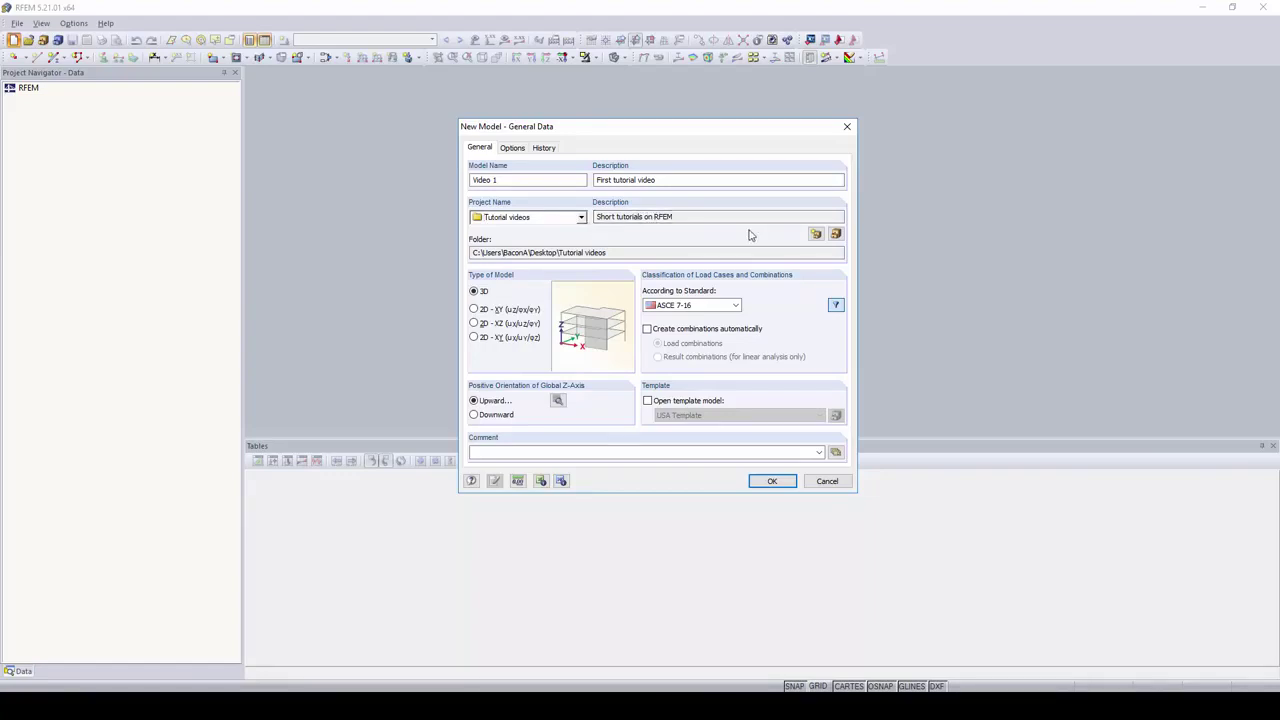
- Examine the parent project and storage folder options for a new project, leaving without creating one
left_click(816, 235)
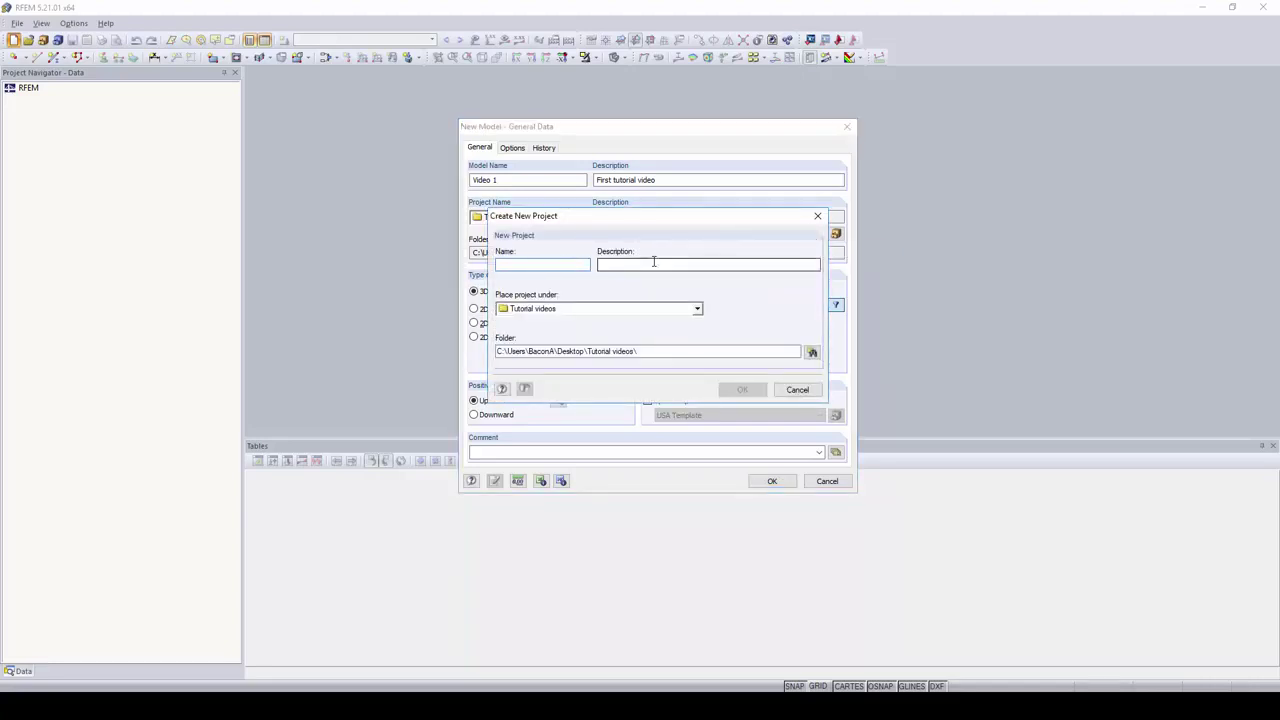
left_click(697, 309)
left_click(697, 310)
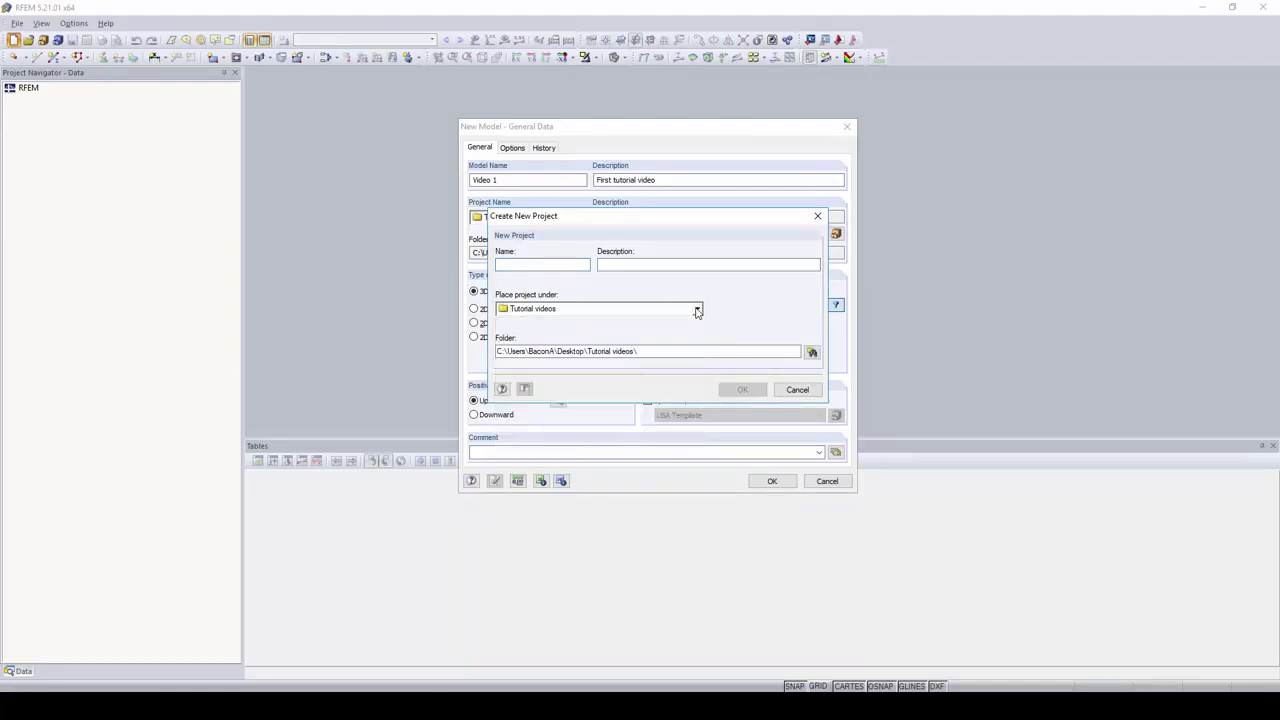
left_click(697, 310)
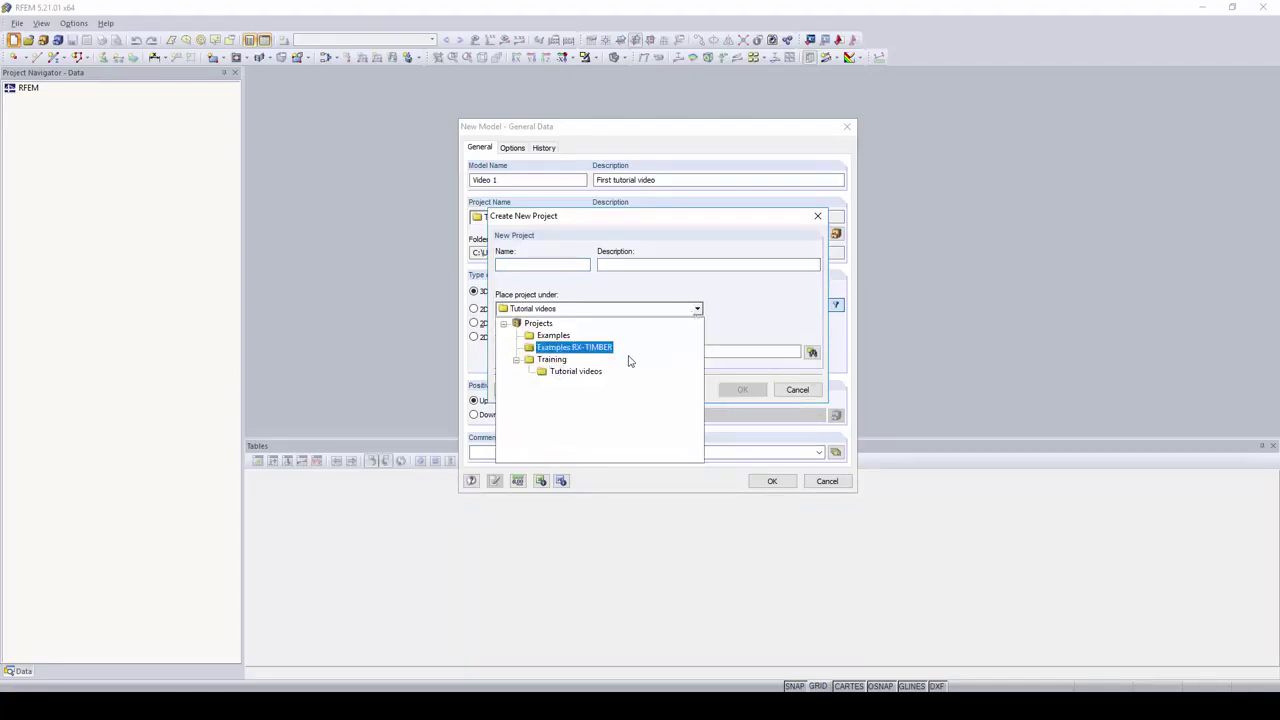
left_click(699, 312)
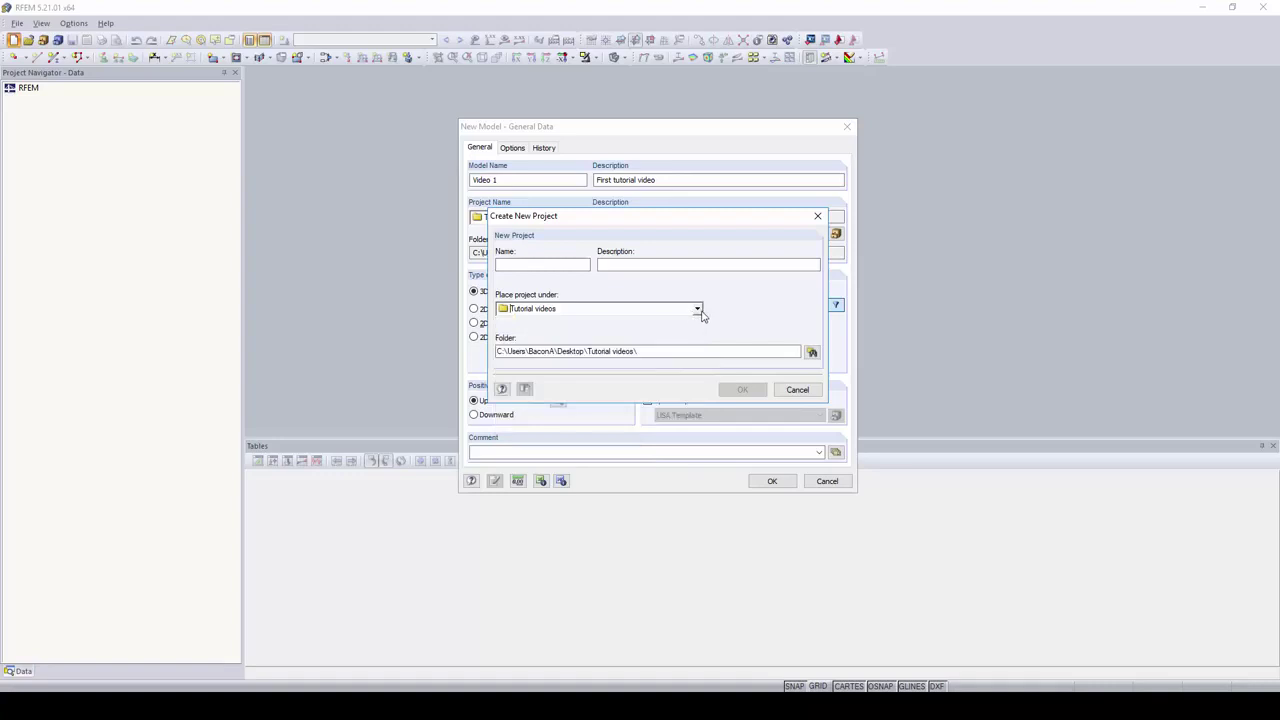
left_click(811, 354)
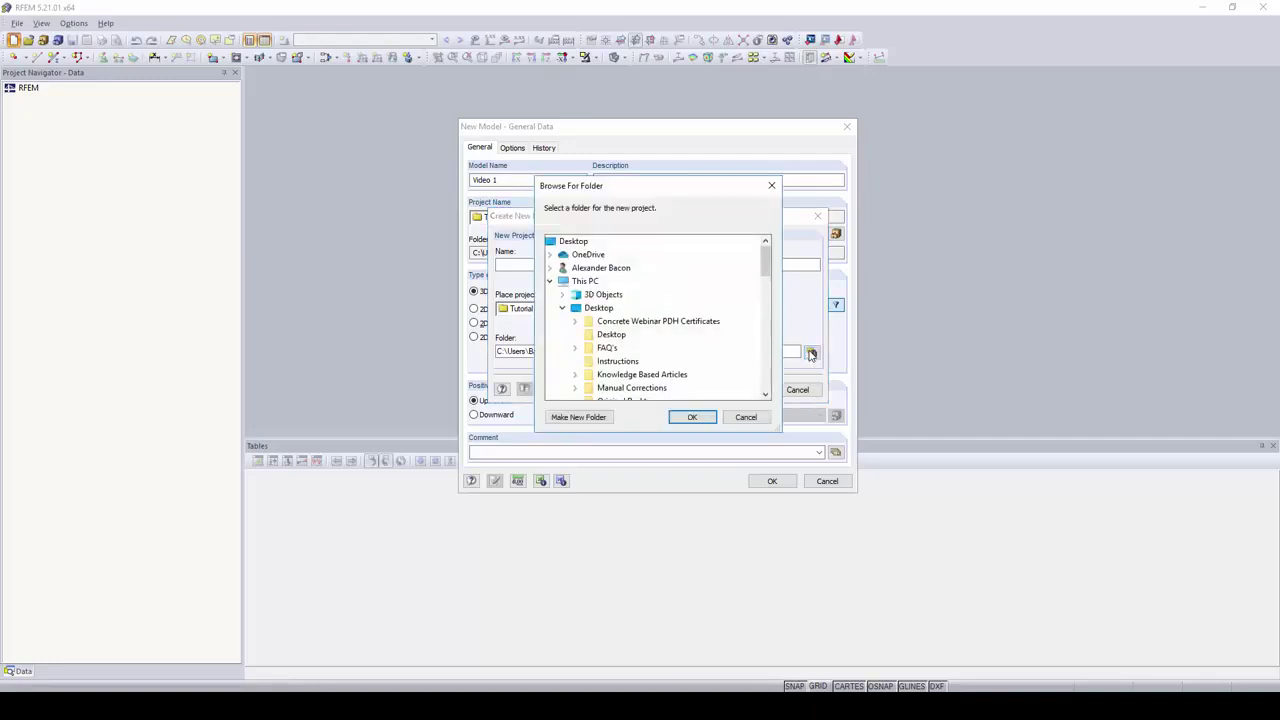
scroll(706, 323, "down", 2)
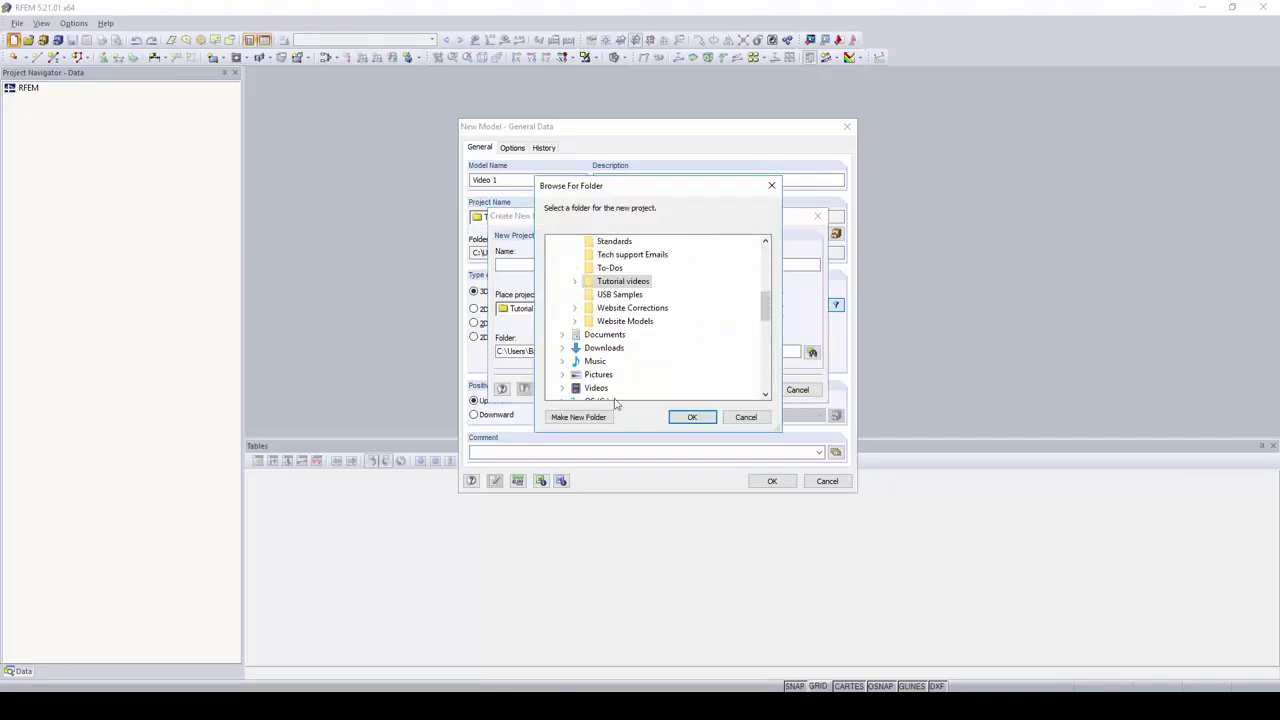
scroll(711, 369, "up", 1)
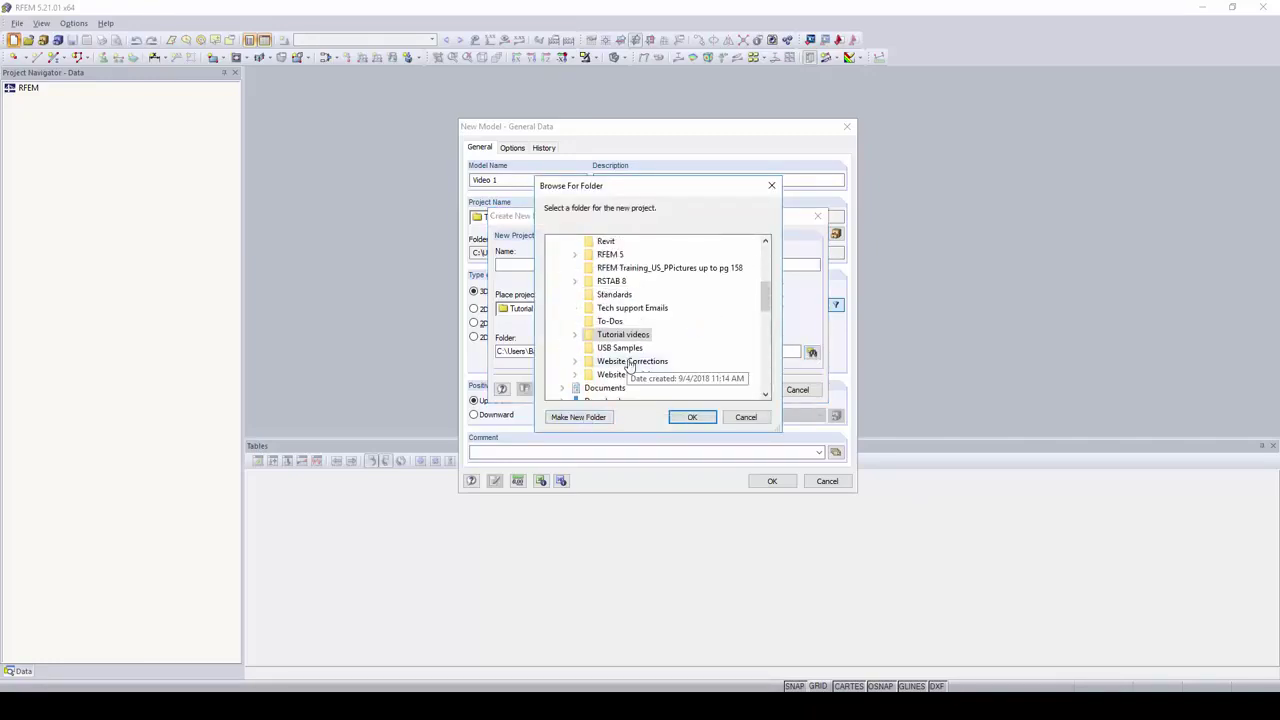
left_click(693, 417)
left_click(792, 393)
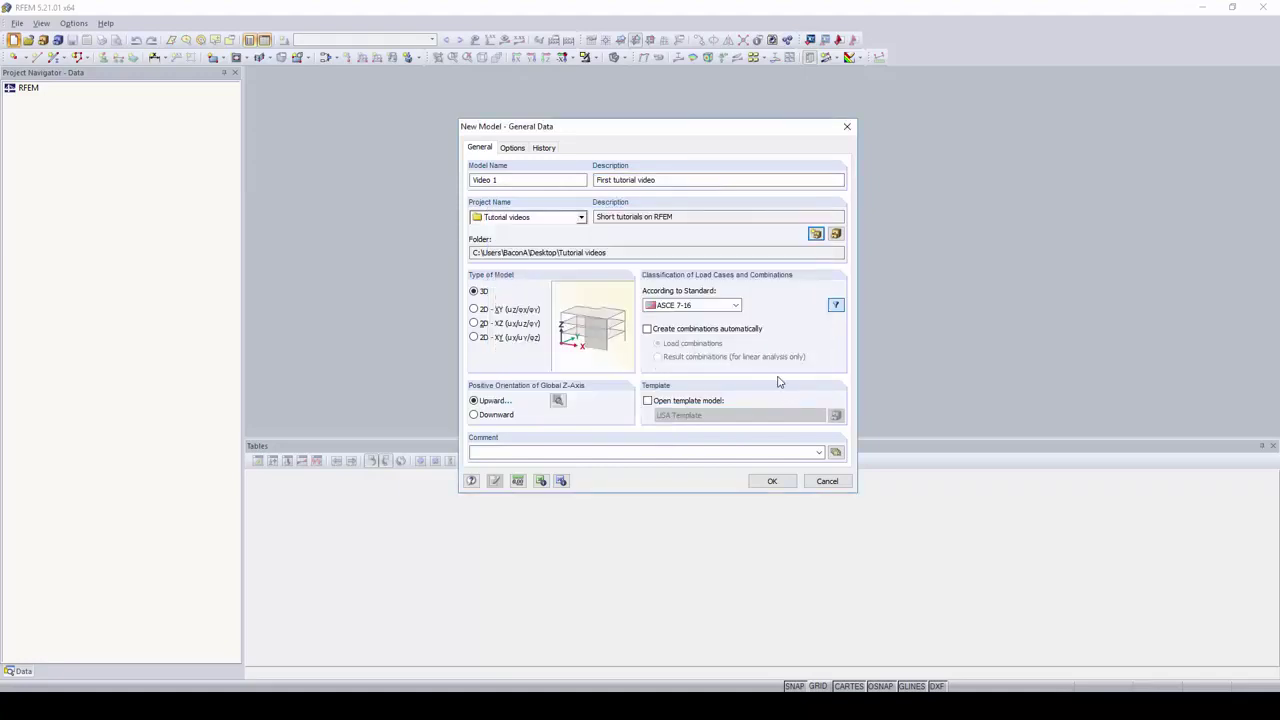
- Create the model as 3D according to ASCE 7-16, with the global Z-axis upward and the local z-axis downward
left_click(478, 292)
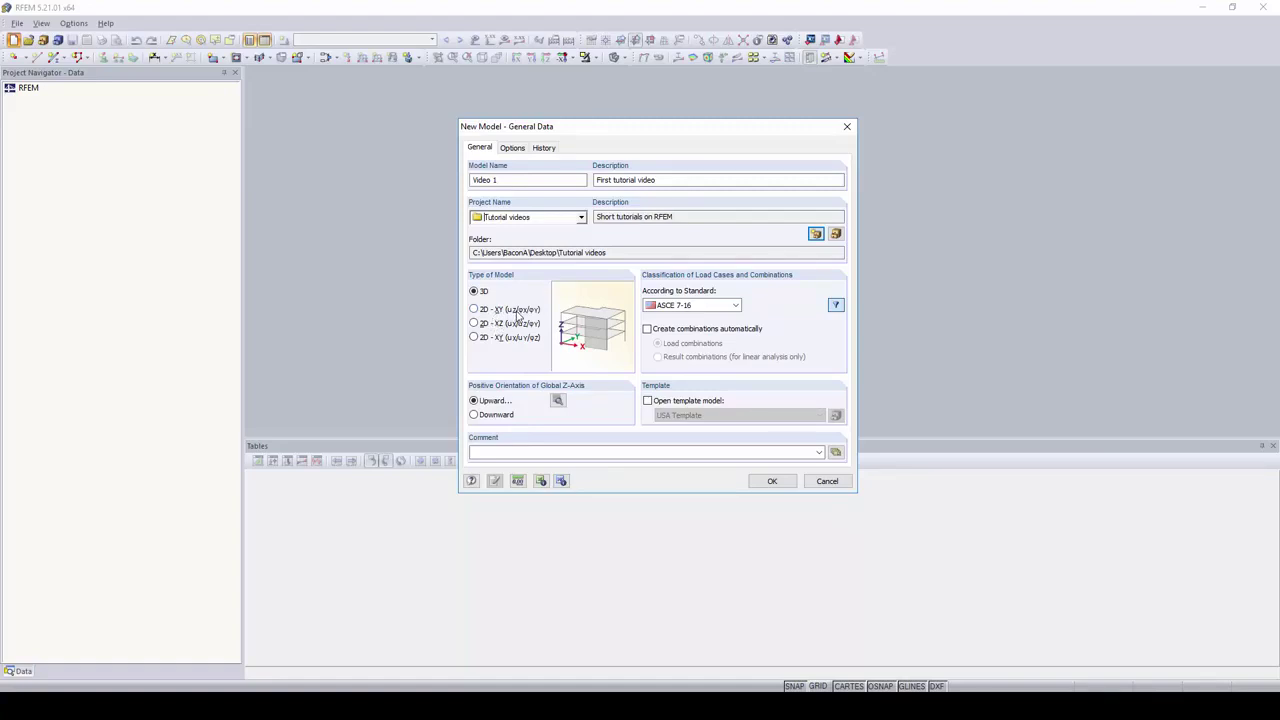
left_click(735, 306)
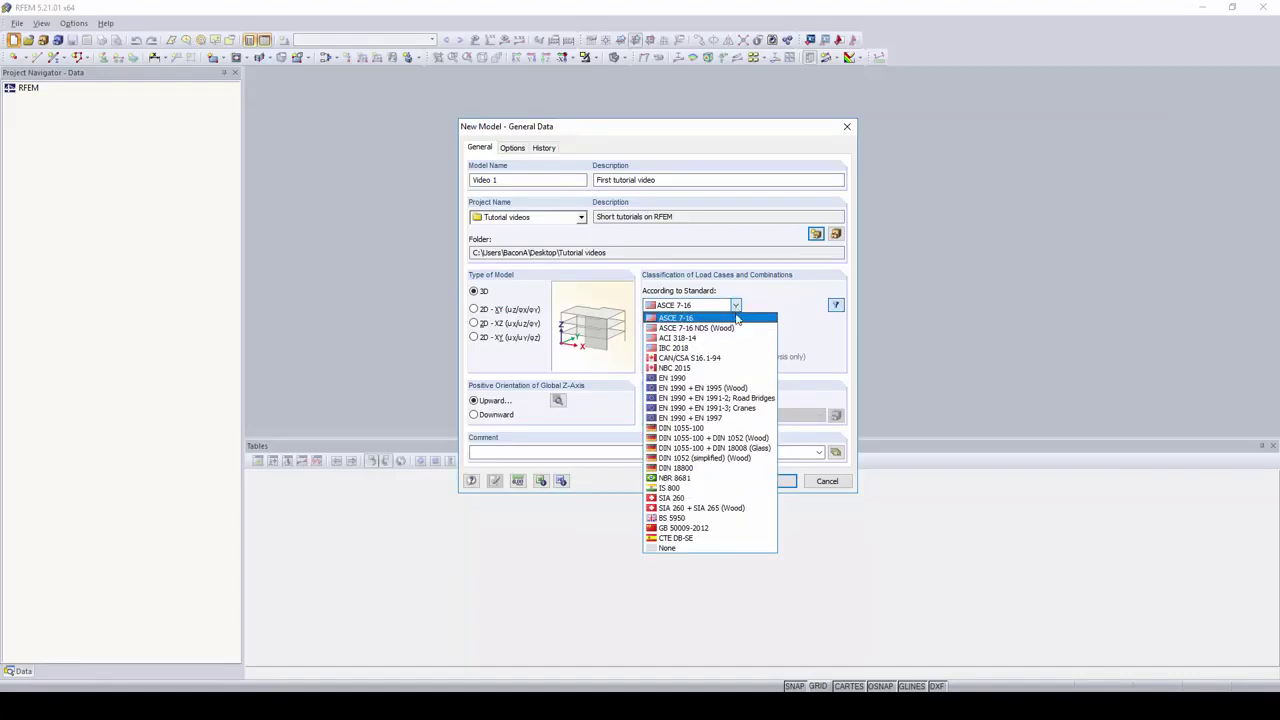
left_click(767, 296)
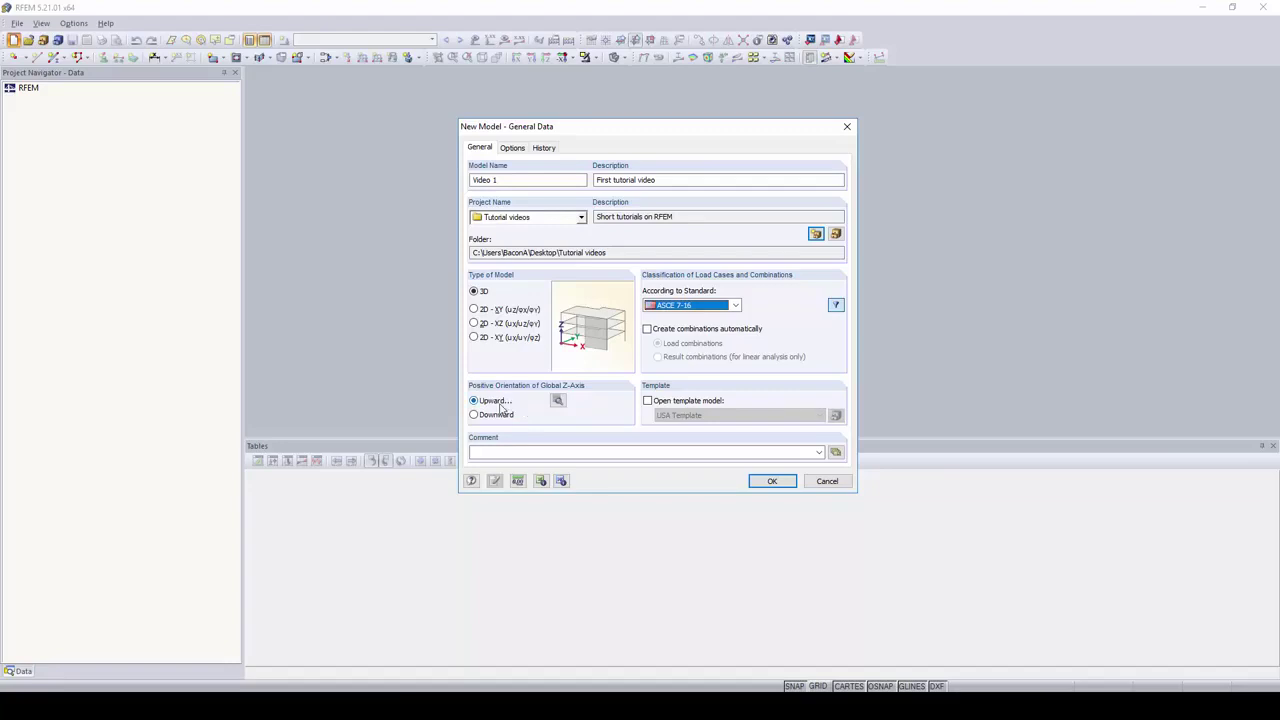
left_click(558, 400)
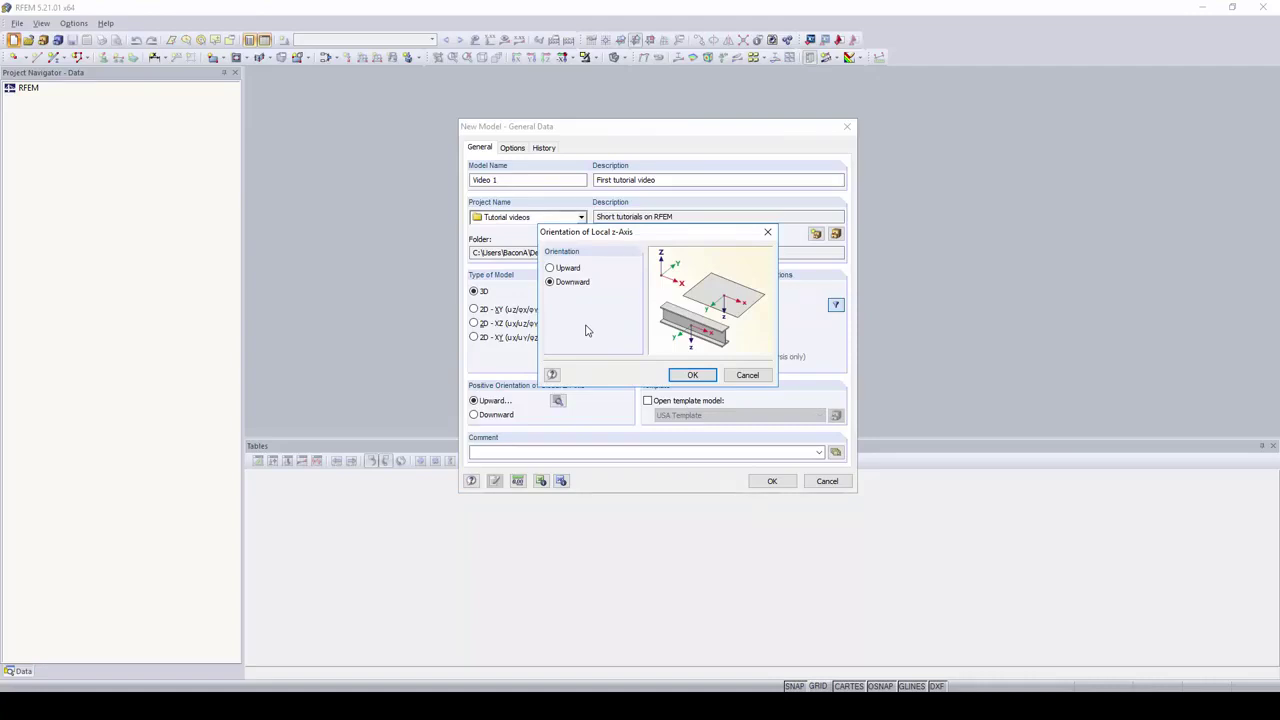
left_click(692, 376)
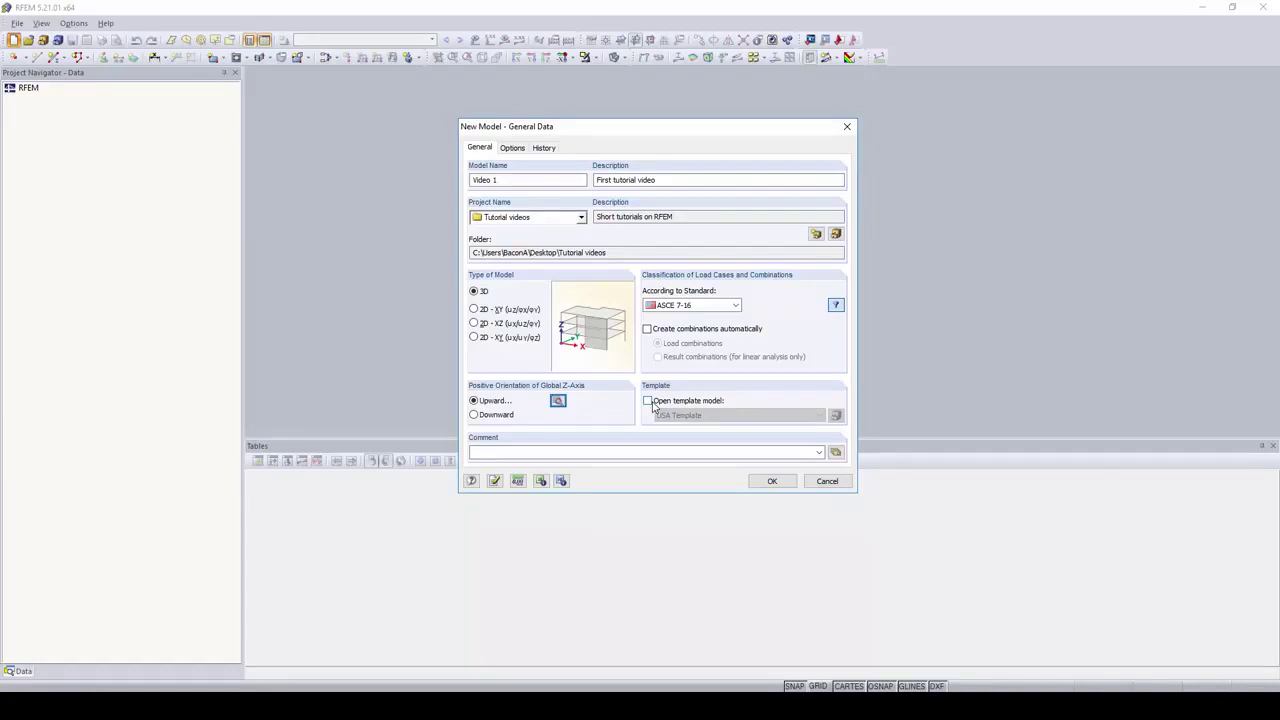
left_click(770, 483)
key("Return")
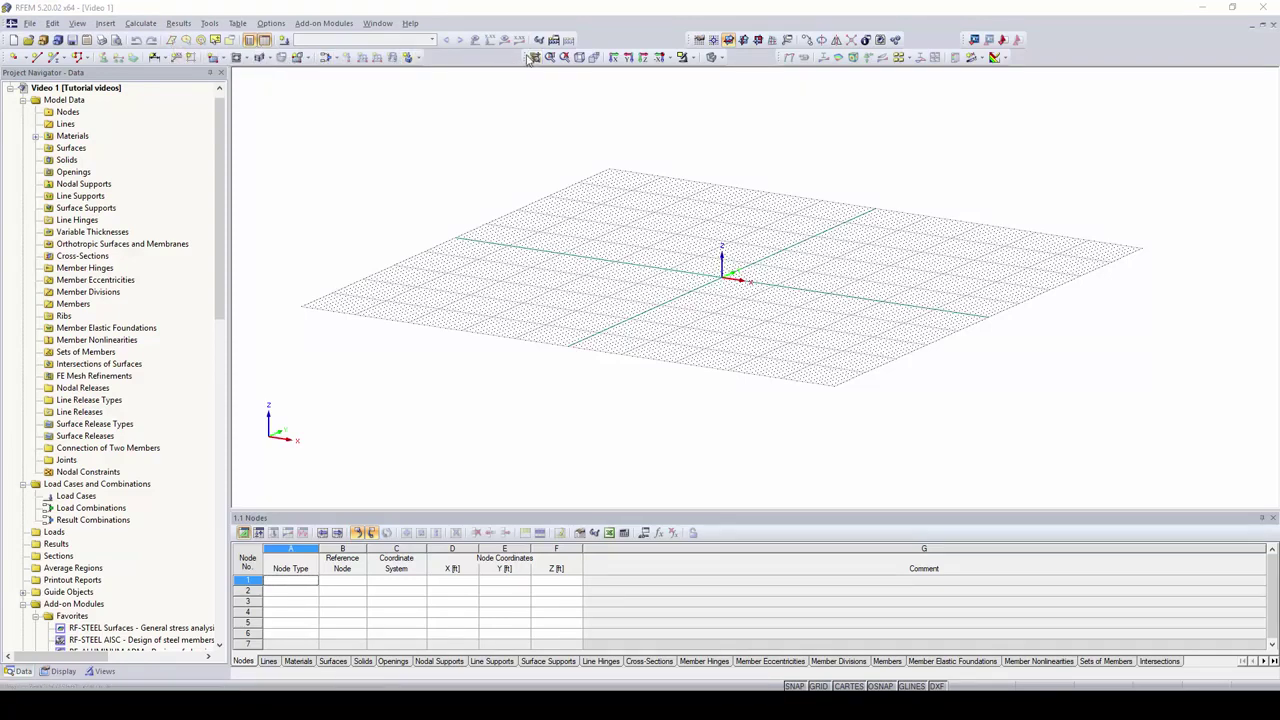
- Close the gaps in the toolbar rows by moving three toolbars up against their neighbours
left_click_drag(517, 56, 420, 57)
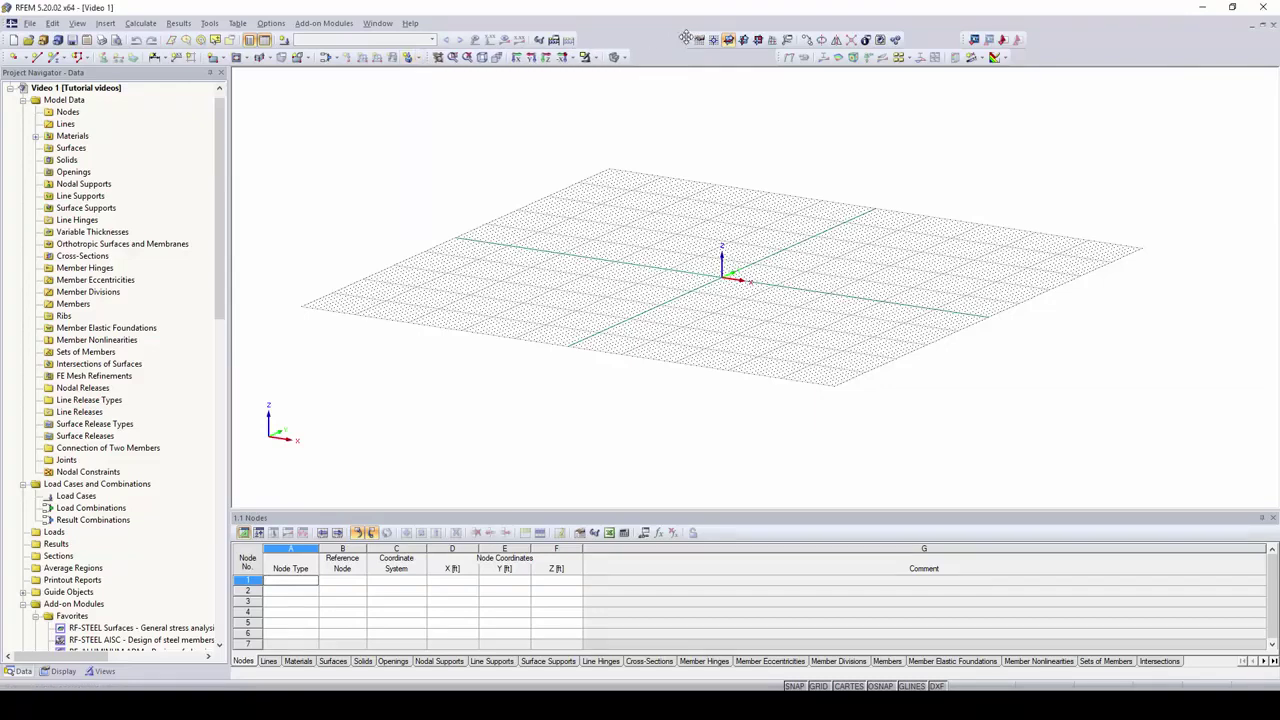
left_click_drag(686, 39, 579, 39)
left_click_drag(783, 57, 681, 57)
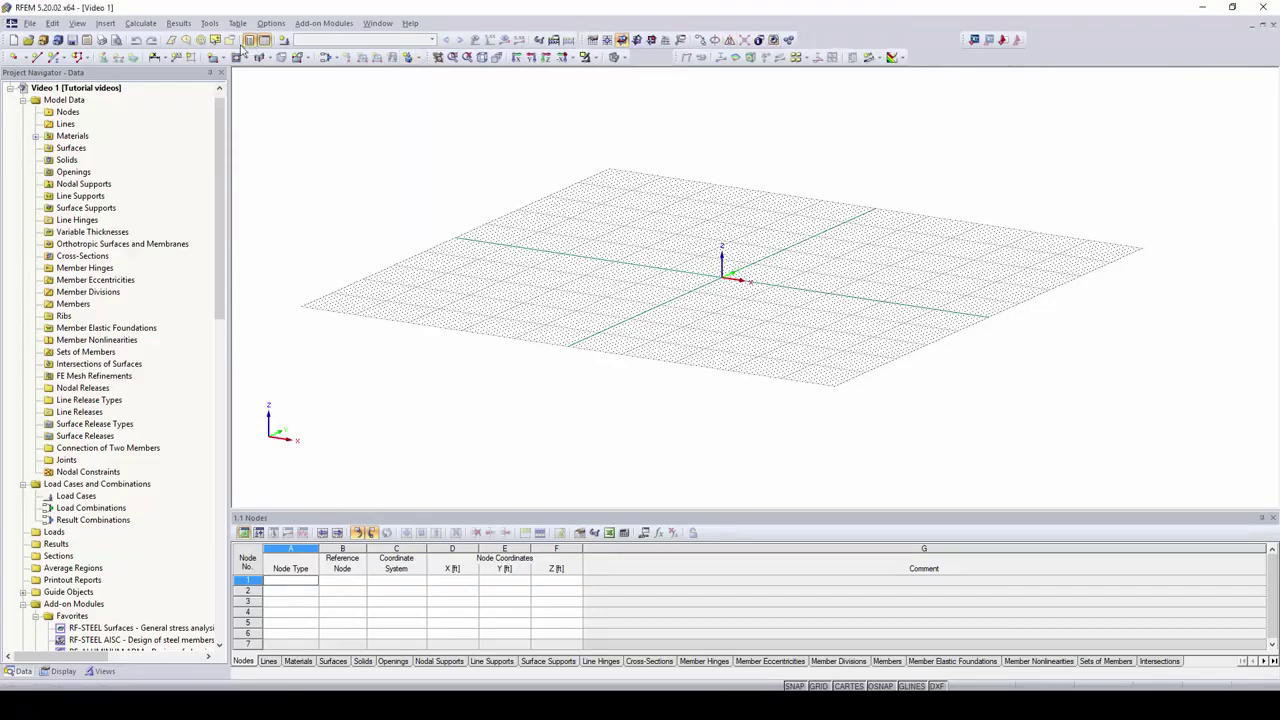
- Reset all toolbars and menus to their default arrangement
left_click(84, 27)
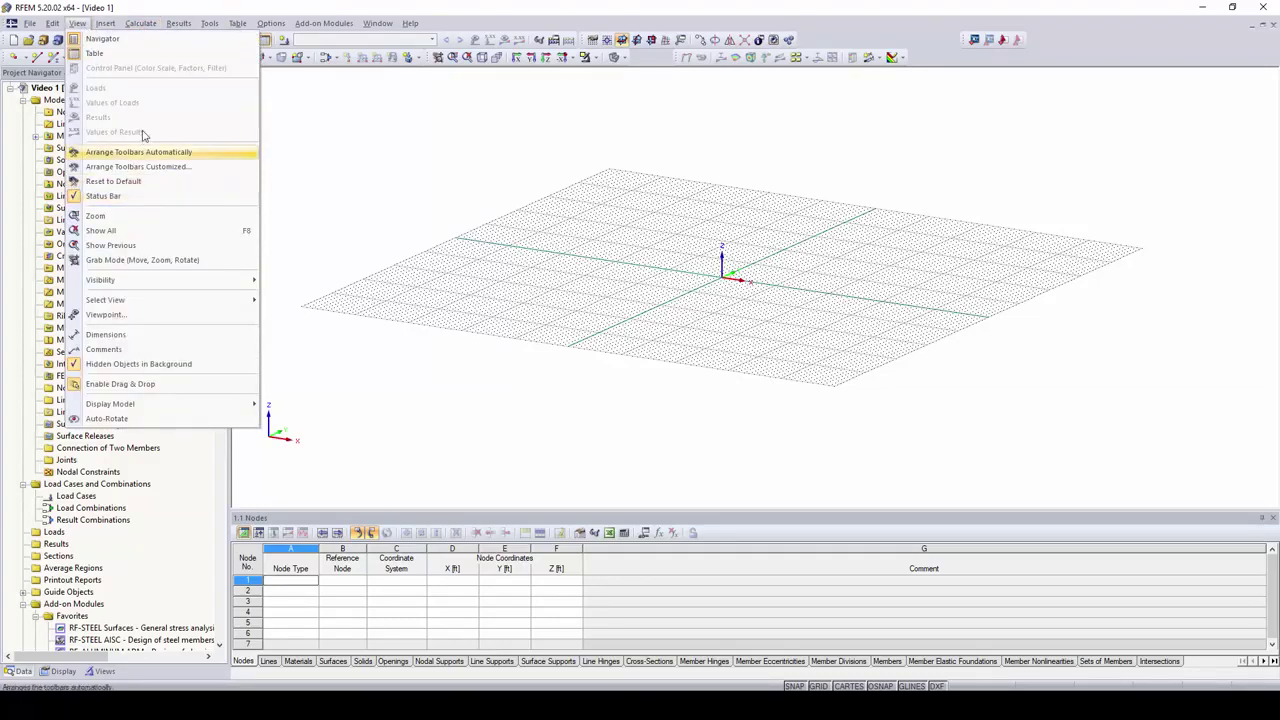
left_click(145, 183)
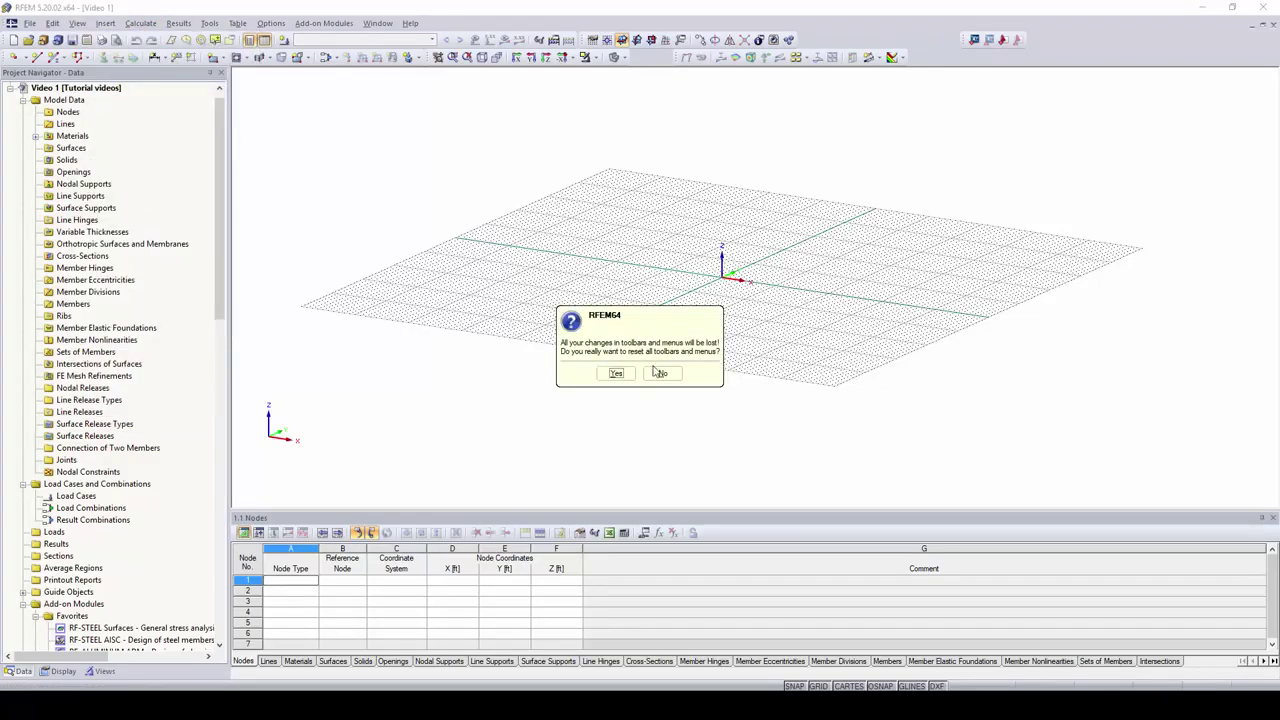
left_click(621, 374)
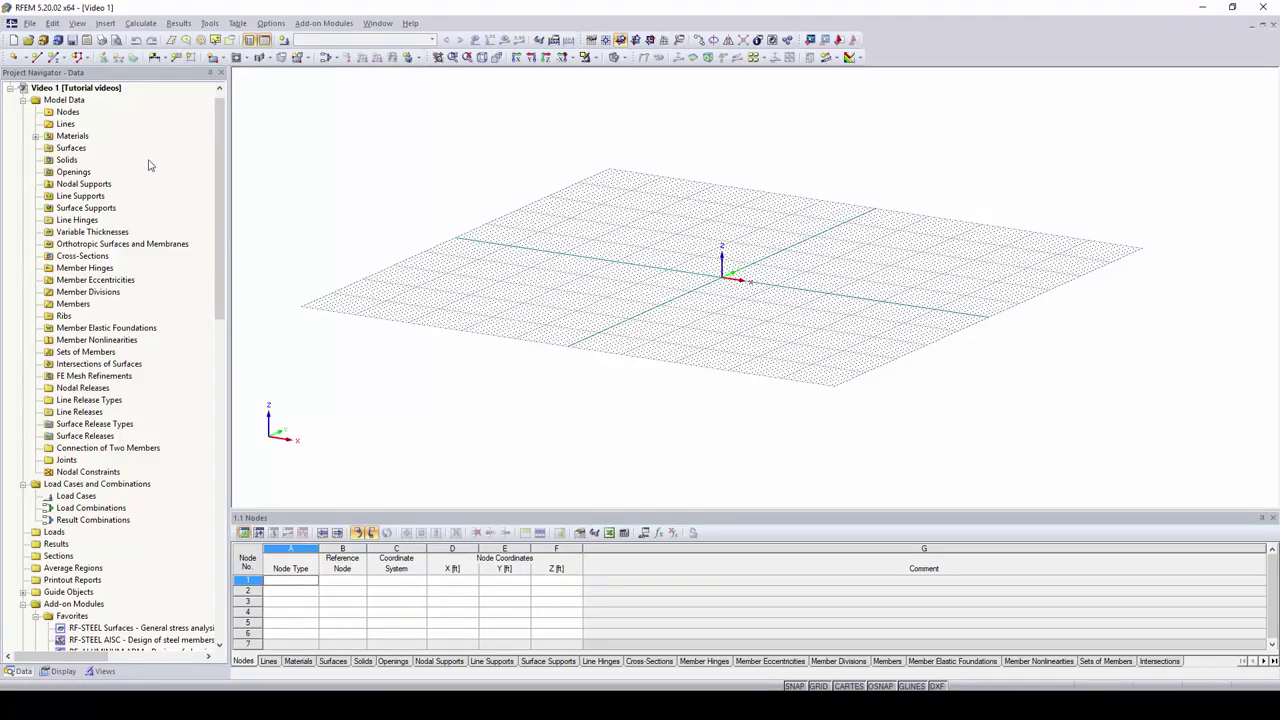
- Examine the model data, load case and add-on module entries in the project navigator
left_click(35, 137)
left_click(35, 137)
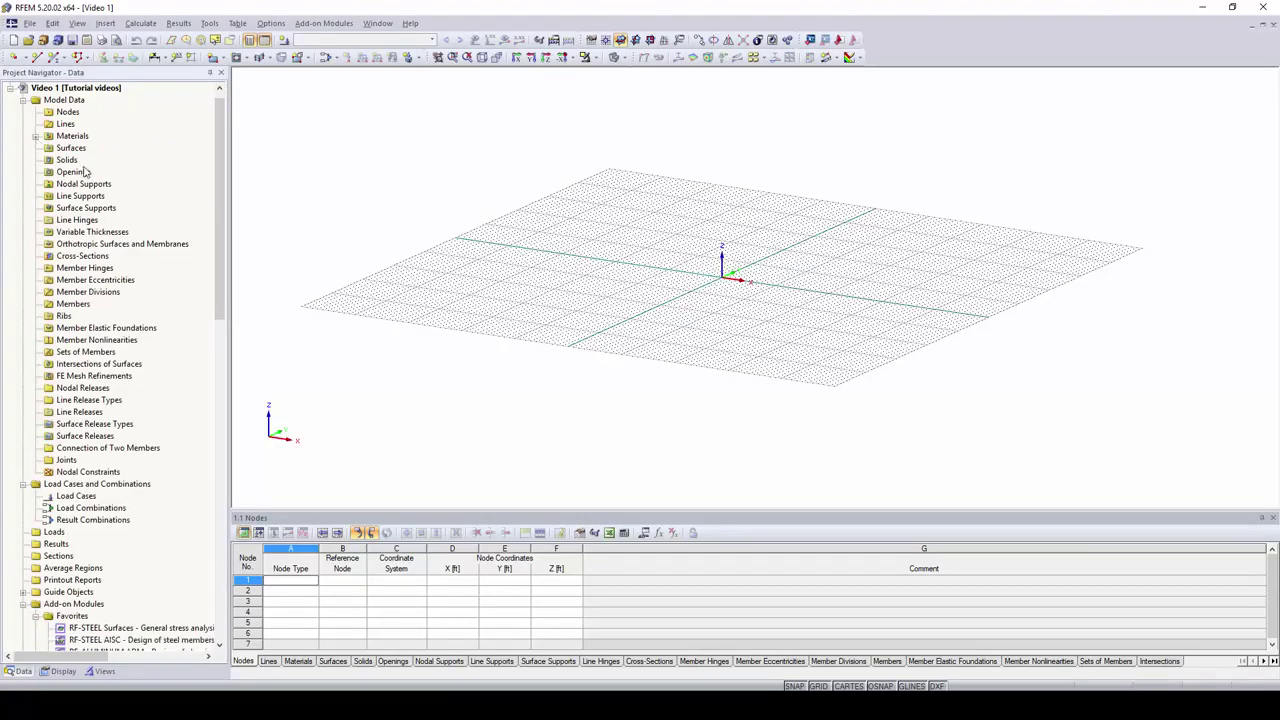
scroll(88, 177, "down", 3)
scroll(90, 177, "down", 7)
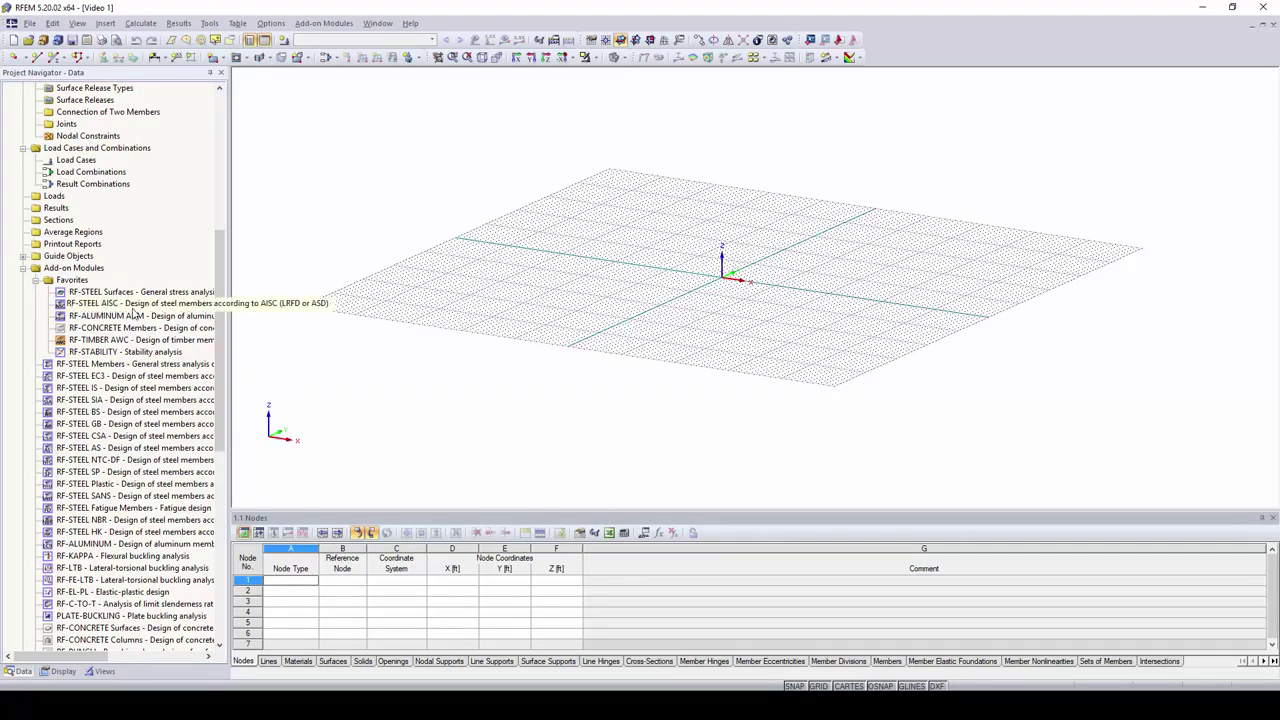
scroll(133, 314, "up", 3)
scroll(133, 314, "up", 7)
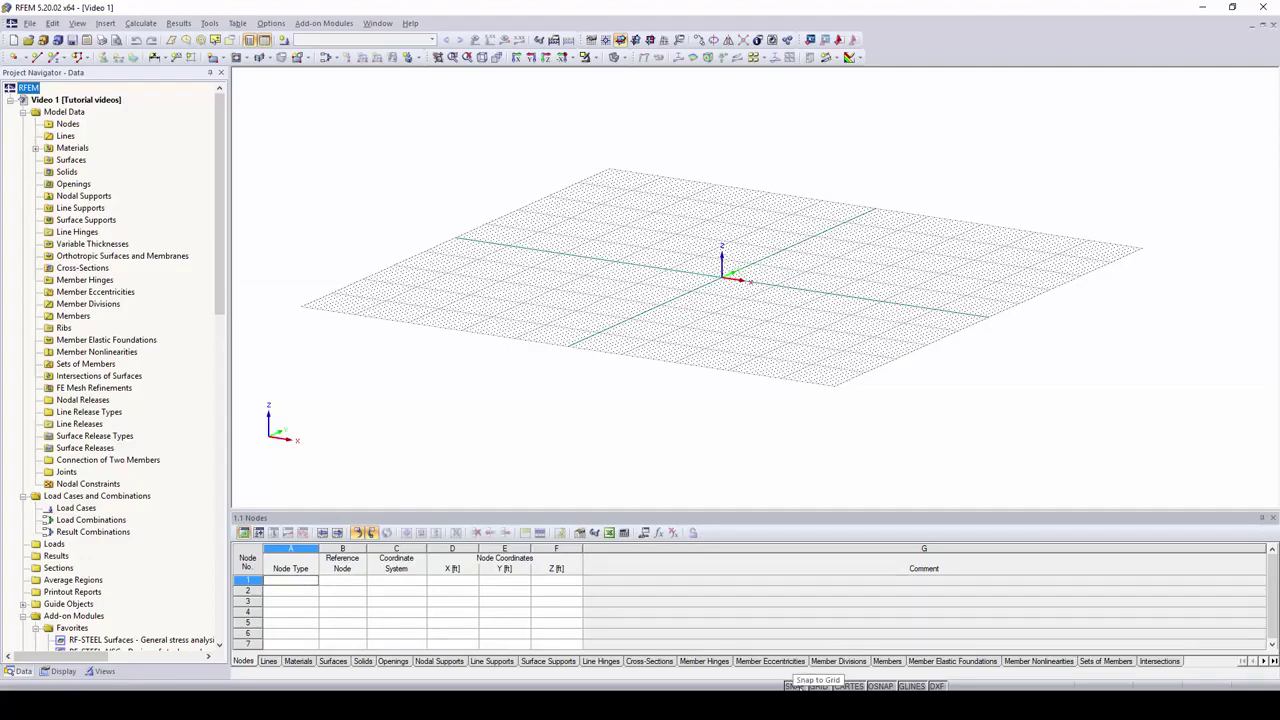
- Toggle the work plane grid display and the Cartesian grid setting, restoring each one
left_click(818, 686)
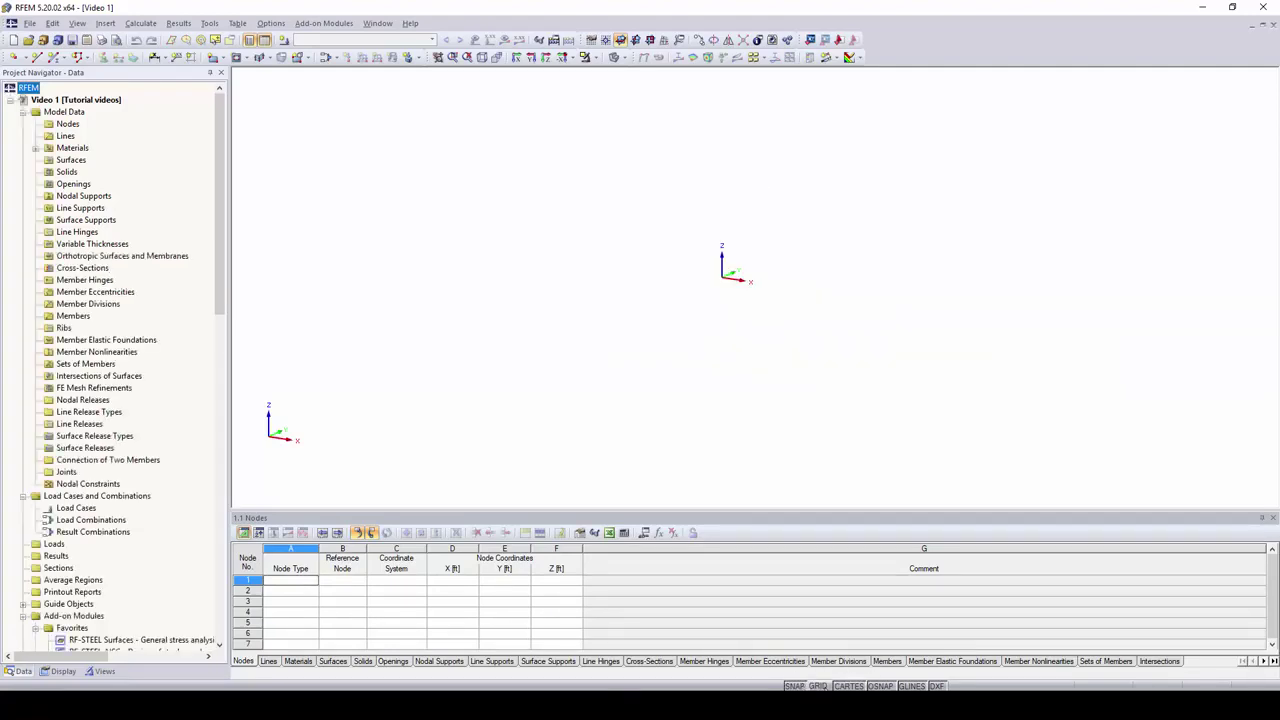
left_click(818, 686)
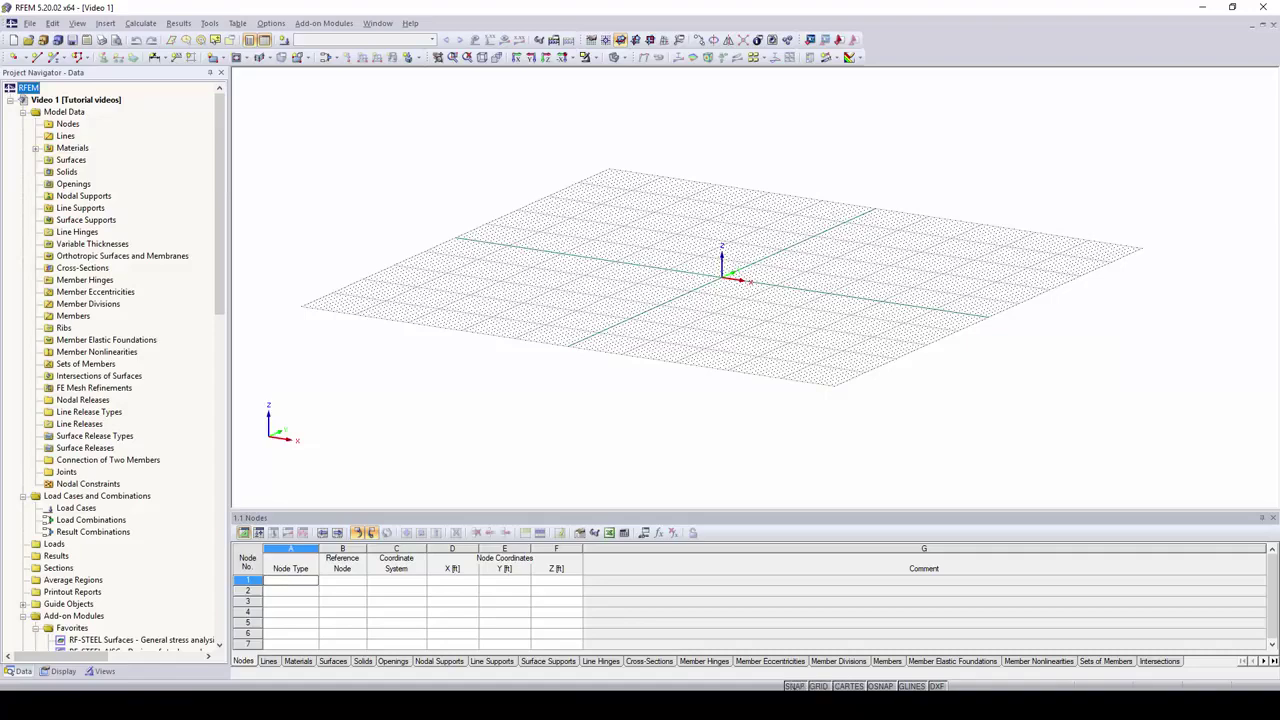
left_click(848, 686)
left_click(848, 686)
scroll(746, 297, "up", 5)
scroll(766, 329, "down", 3)
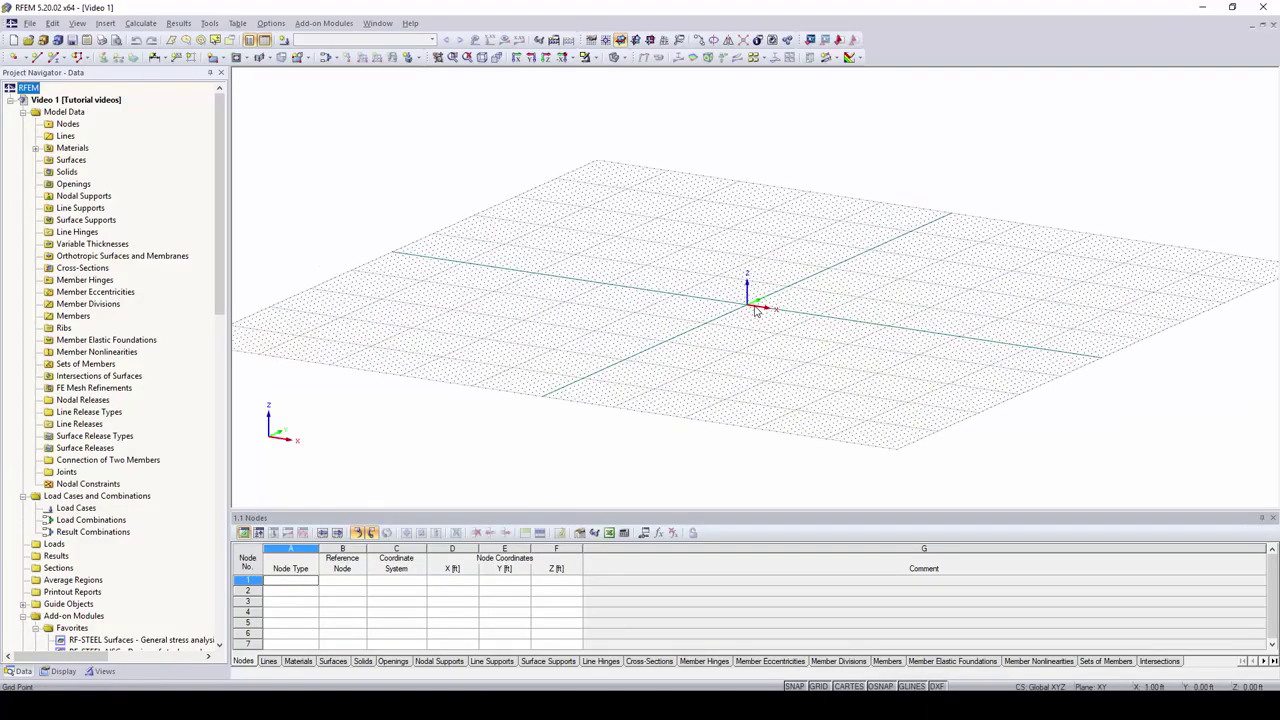
scroll(745, 306, "up", 1)
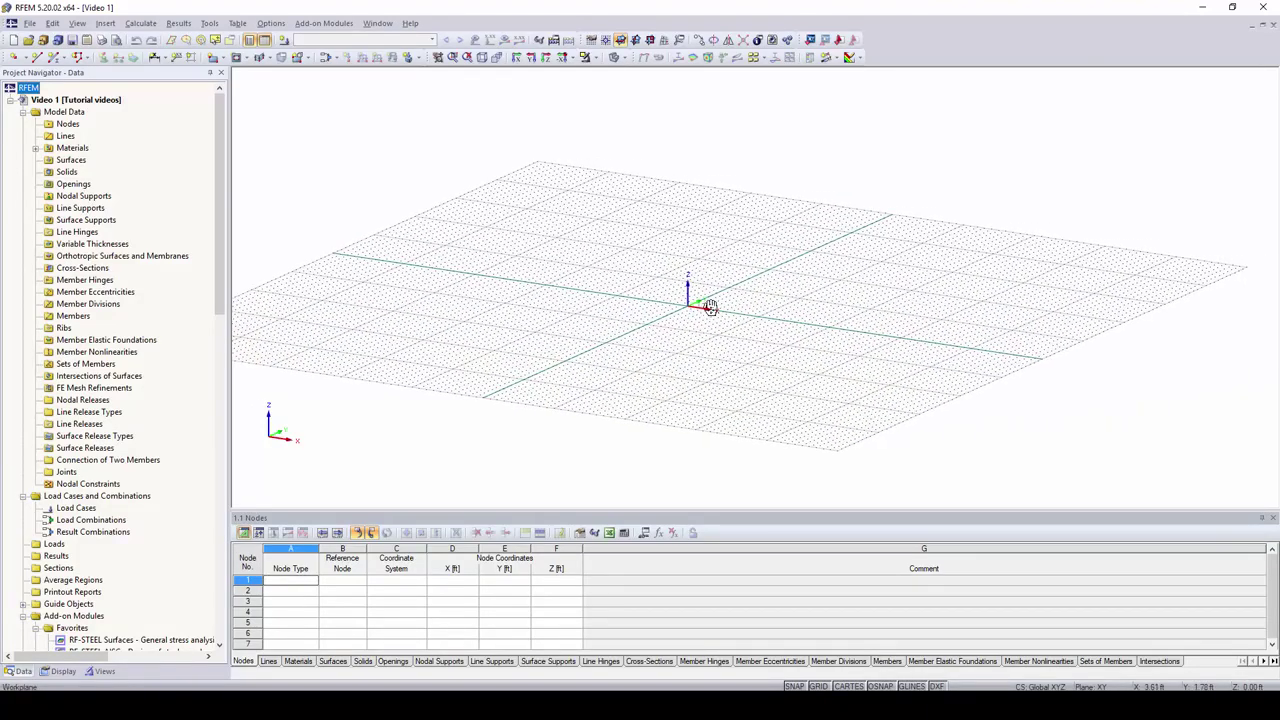
middle_click_drag(694, 305, 664, 302)
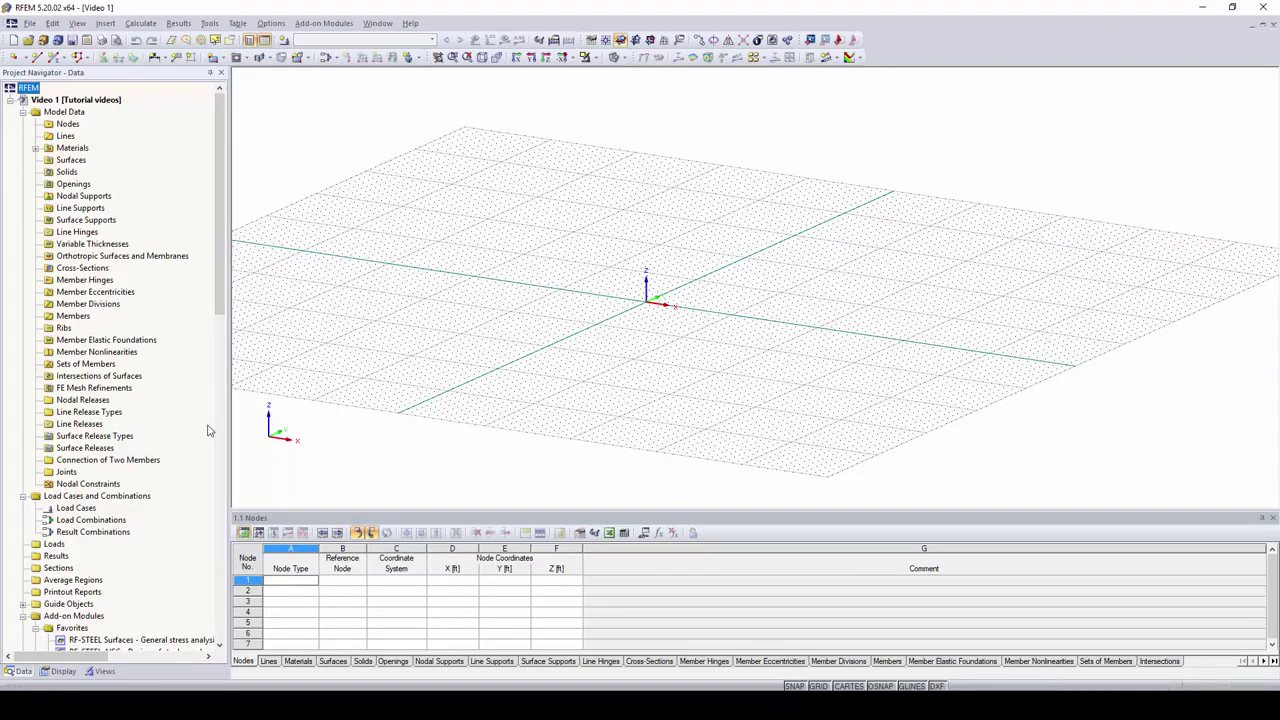
- Hide the project navigator and the tables to enlarge the model workspace
left_click(250, 41)
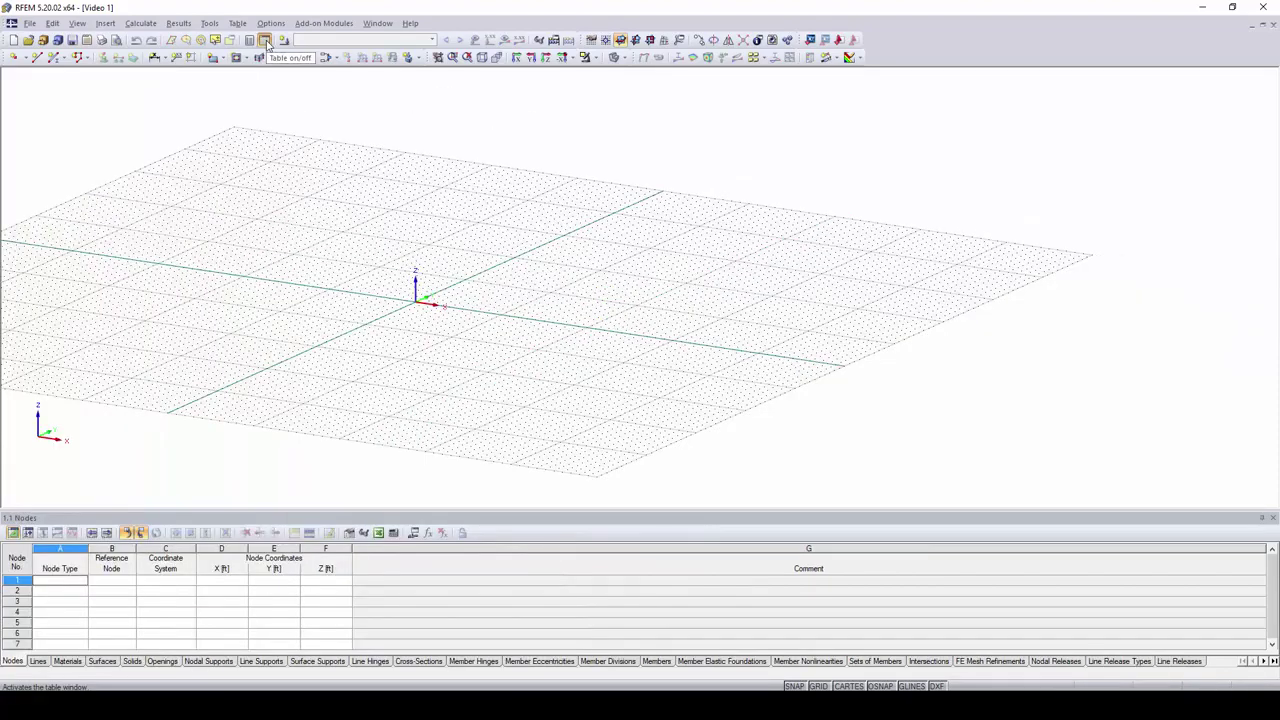
left_click(266, 41)
middle_click_drag(460, 314, 680, 371)
scroll(686, 371, "up", 1)
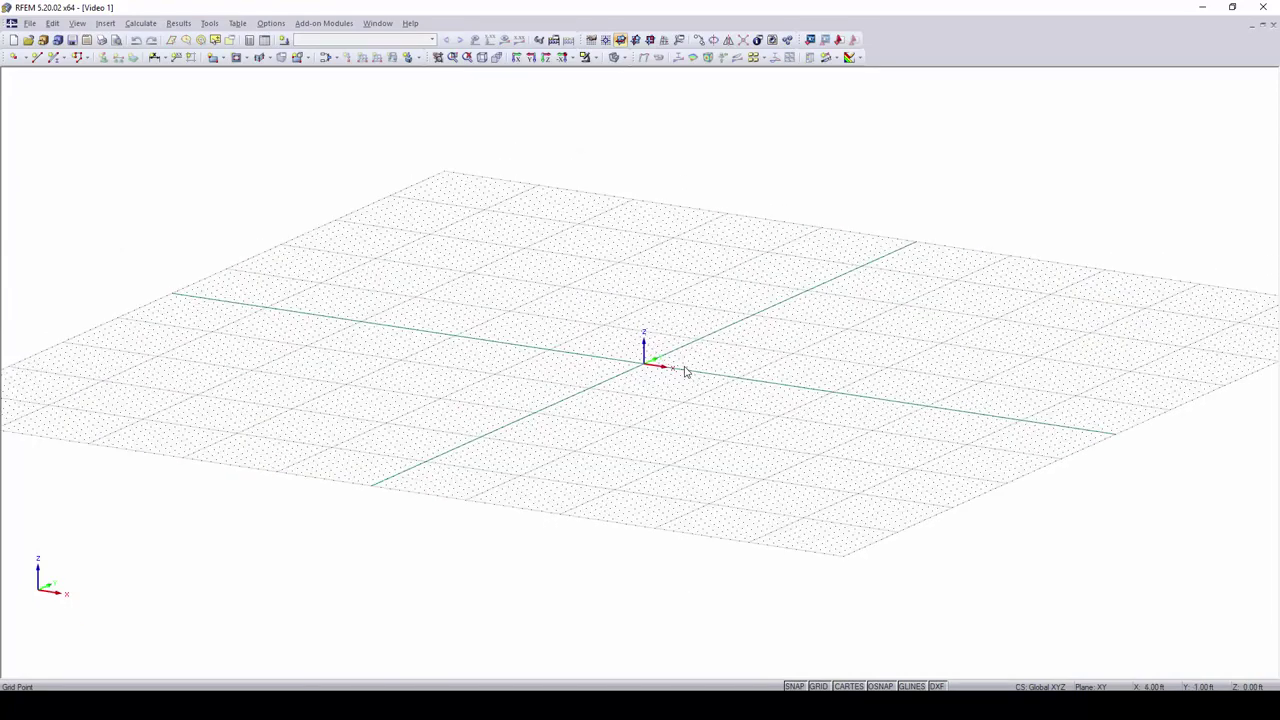
scroll(633, 384, "up", 1)
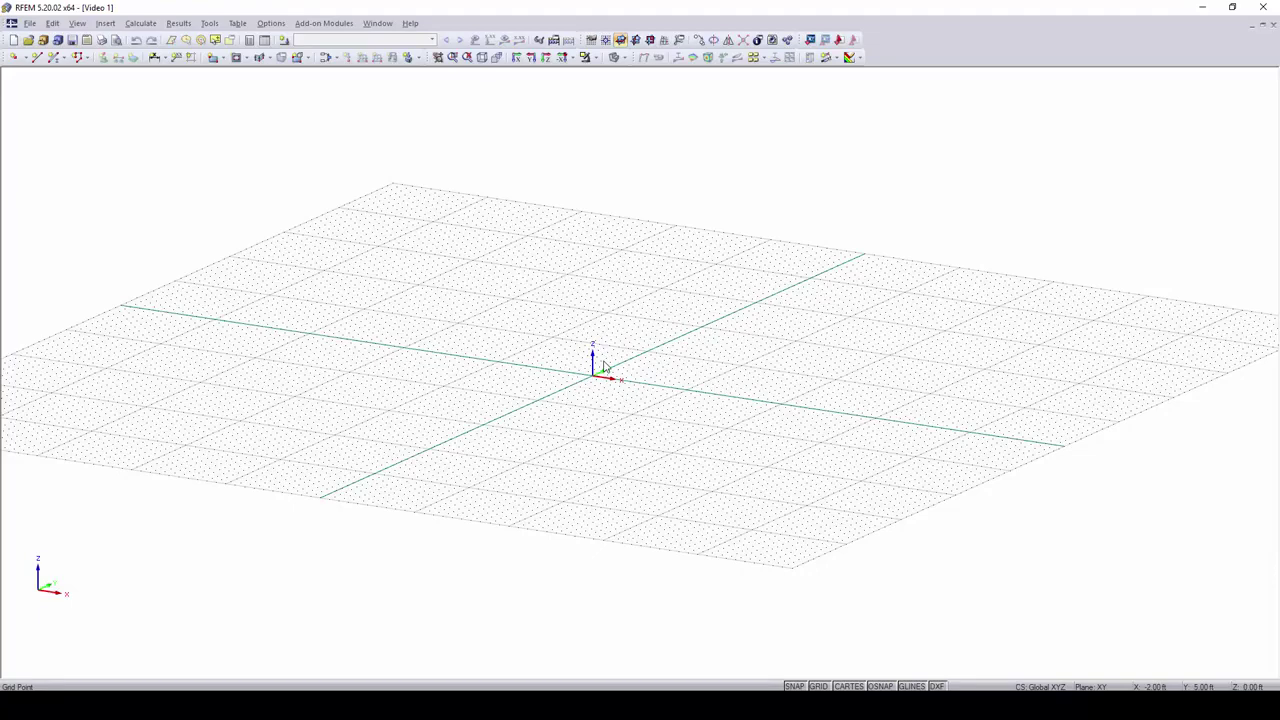
middle_click_drag(603, 367, 648, 356)
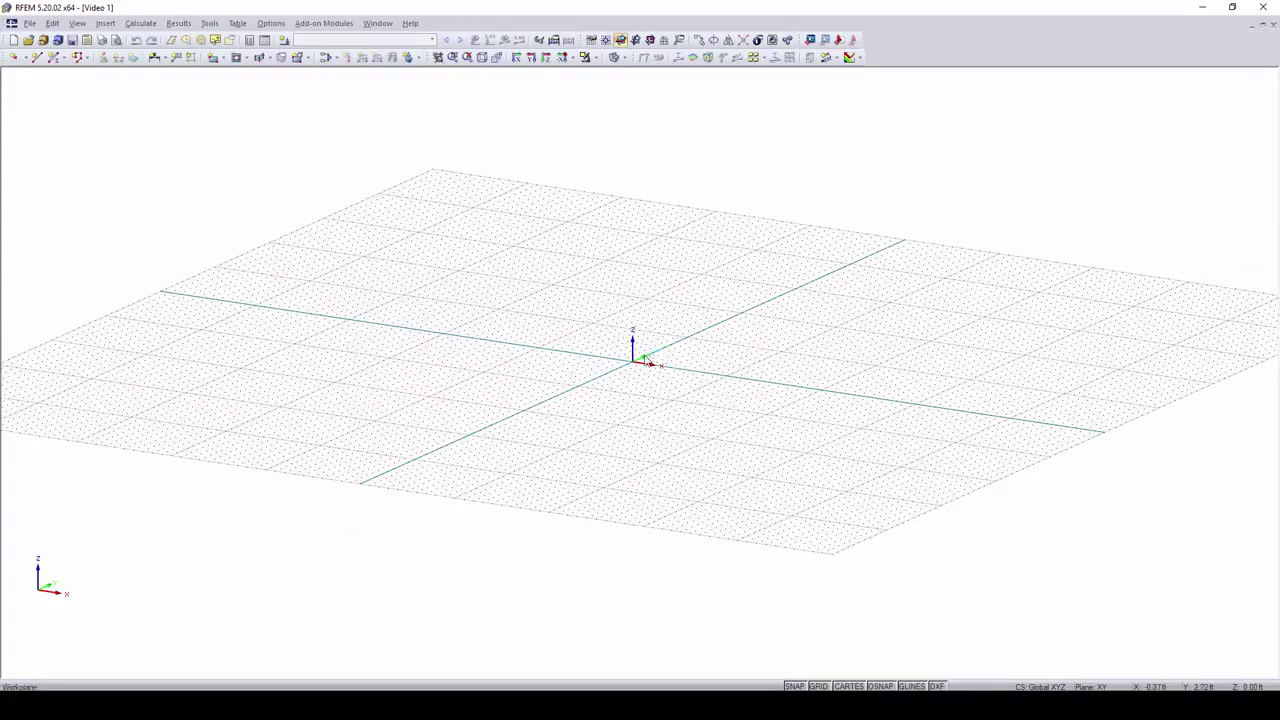
- Zoom in and out on the work plane and orbit the view around the model origin to examine the workspace
scroll(650, 360, "up", 3)
scroll(645, 362, "down", 4)
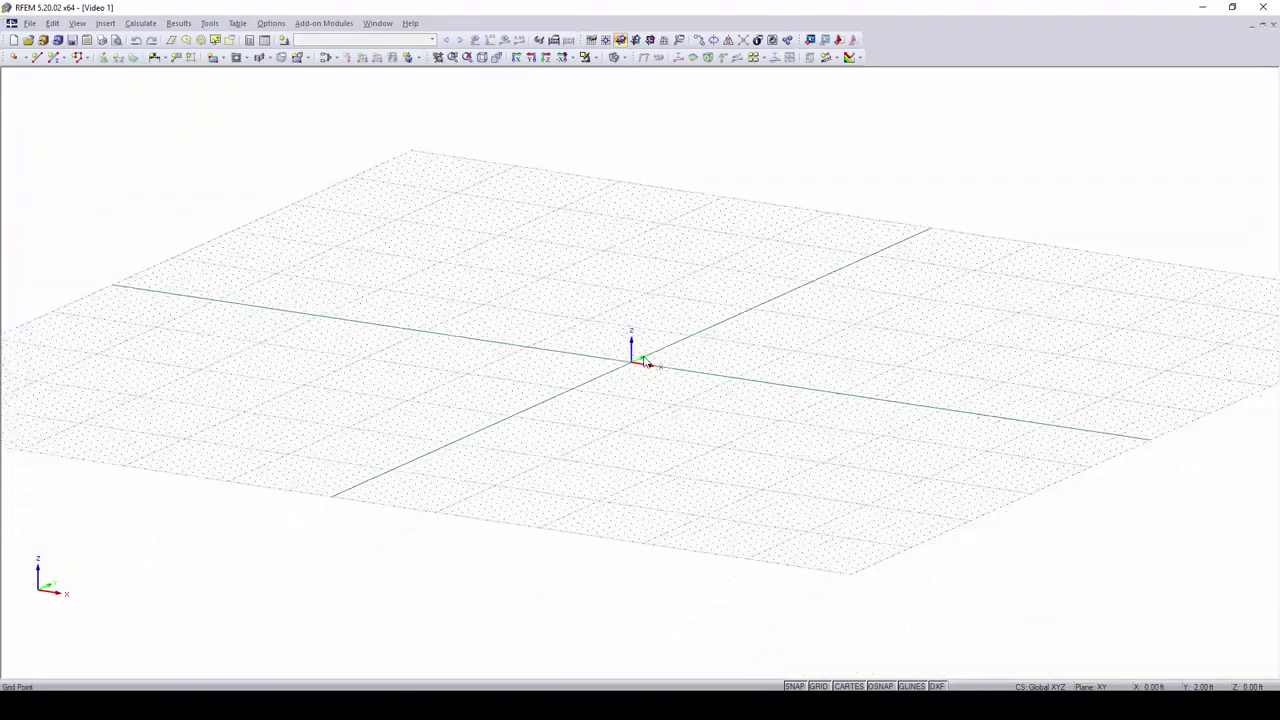
scroll(645, 362, "up", 4)
scroll(645, 362, "down", 2)
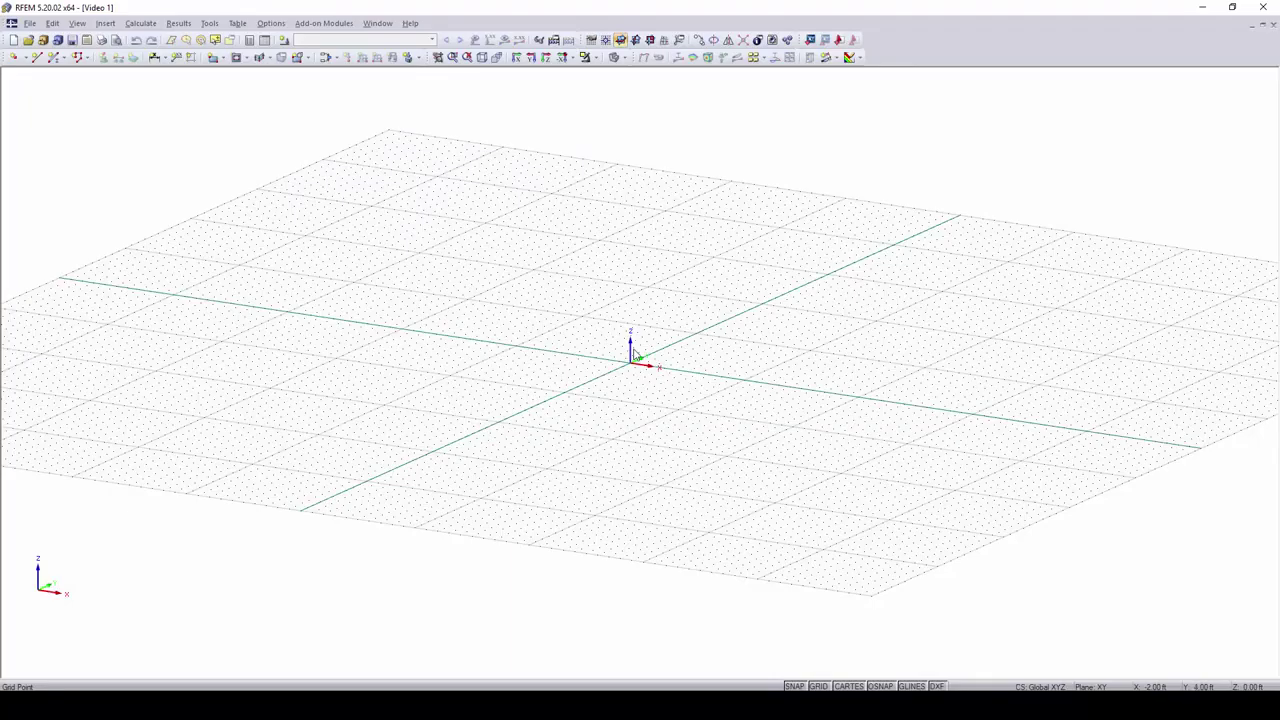
mouse_move(636, 360)
middle_mouse_down("ctrl")
mouse_move(706, 314)
mouse_move(718, 341)
mouse_move(709, 323)
mouse_move(534, 360)
mouse_move(651, 397)
mouse_move(657, 367)
middle_mouse_up("ctrl")
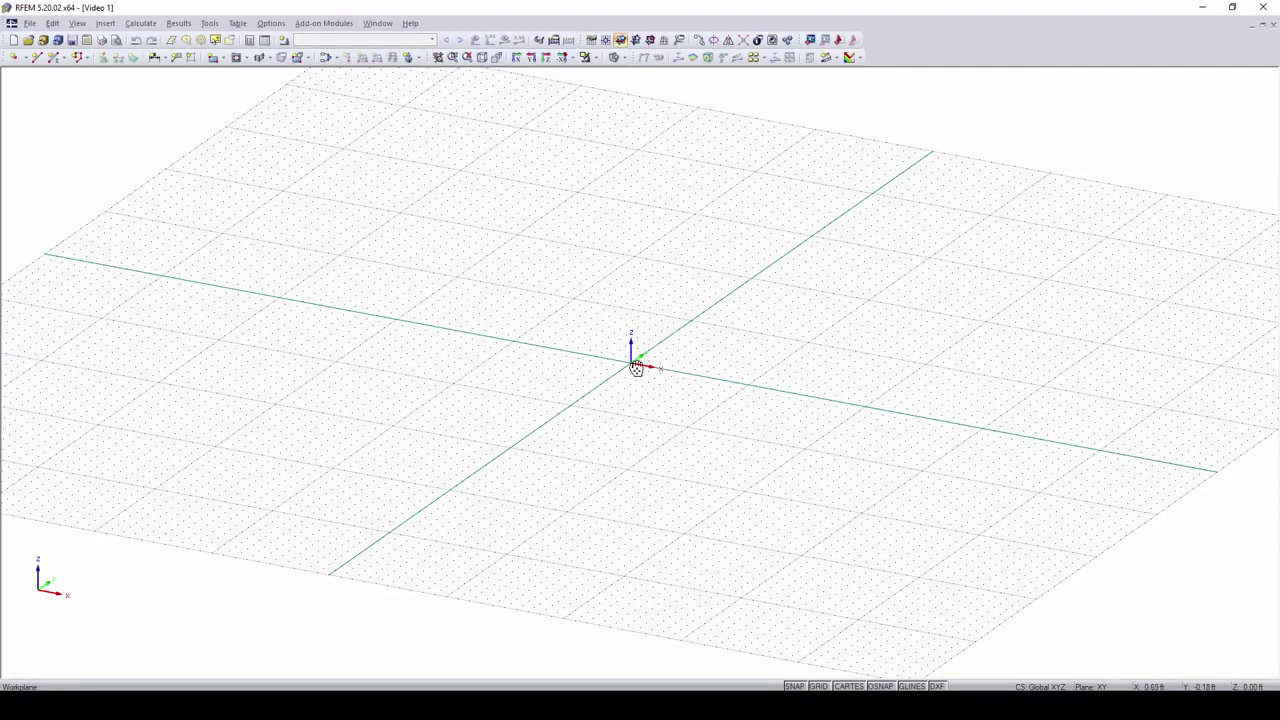
middle_click_drag(636, 368, 603, 330, "ctrl")
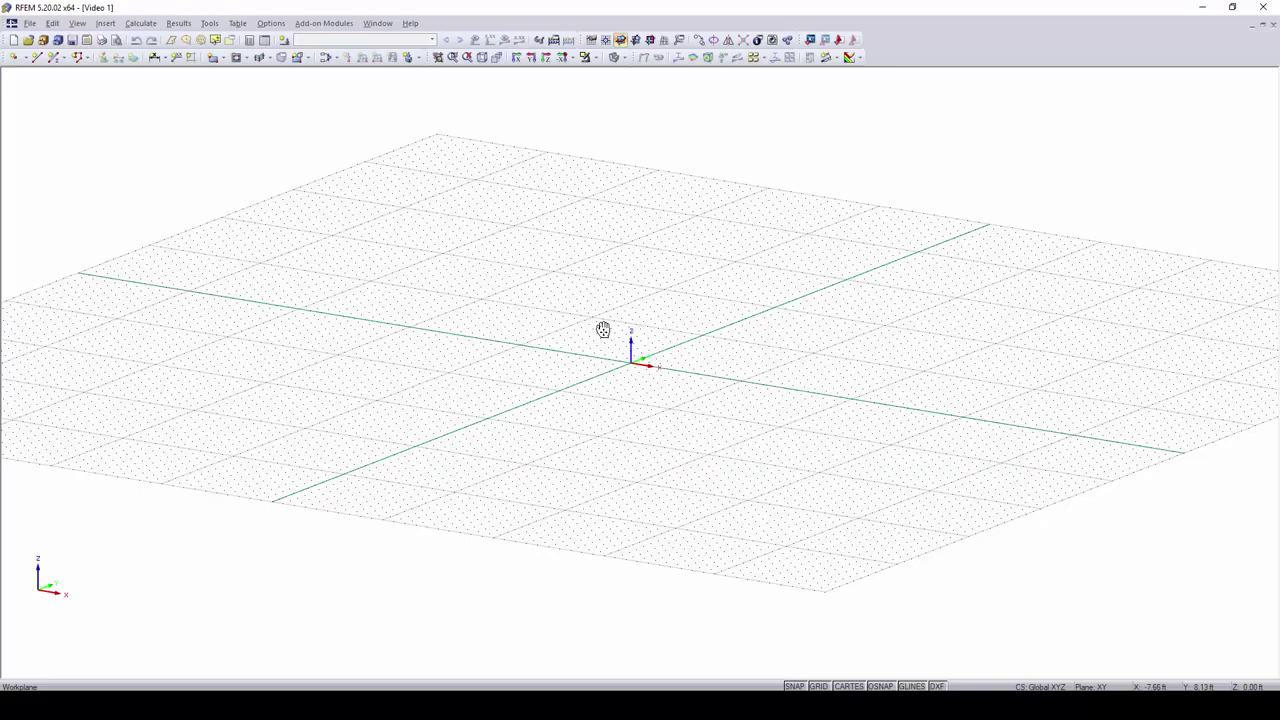
scroll(603, 330, "up", 1)
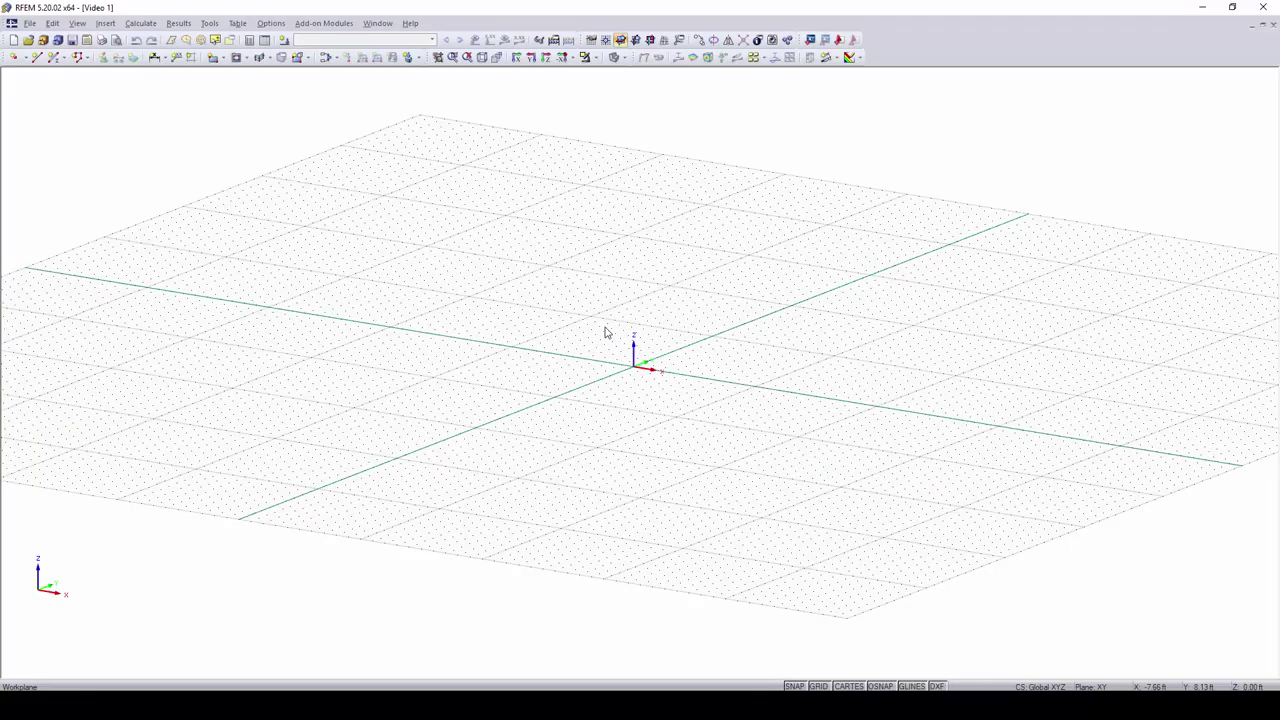
- Pan the work plane vertically and sideways to inspect it from shifted view positions
key("Up")
key("Down")
key("Down")
key("Left")
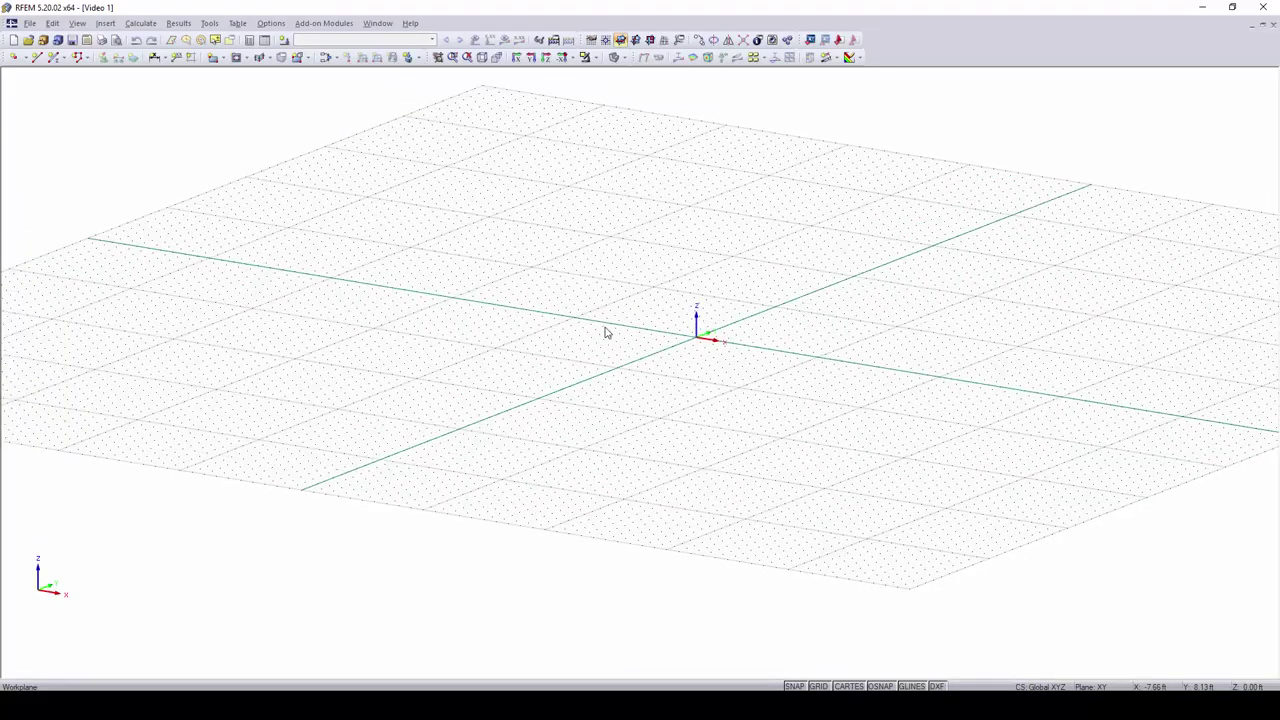
key("Left")
key("Left")
key("Left")
key("Left")
key("Left")
key("Left")
key("Left")
key("Left")
key("Right")
key("Right")
key("Right")
key("Right")
key("Right")
key("Right")
key("Right")
key("Right")
key("Right")
key("Right")
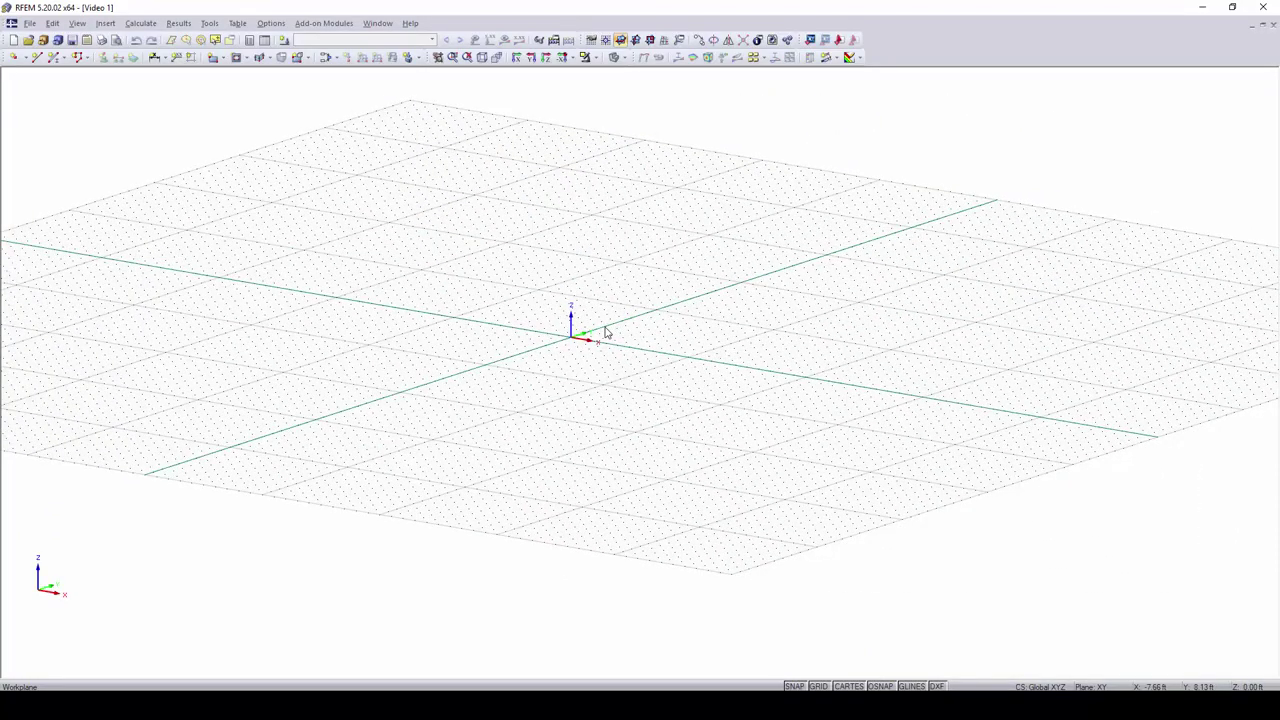
- Rotate the view of the work plane about the vertical axis, and zoom out and back in
key("ctrl+Right")
key("ctrl+Right")
key("ctrl+Right")
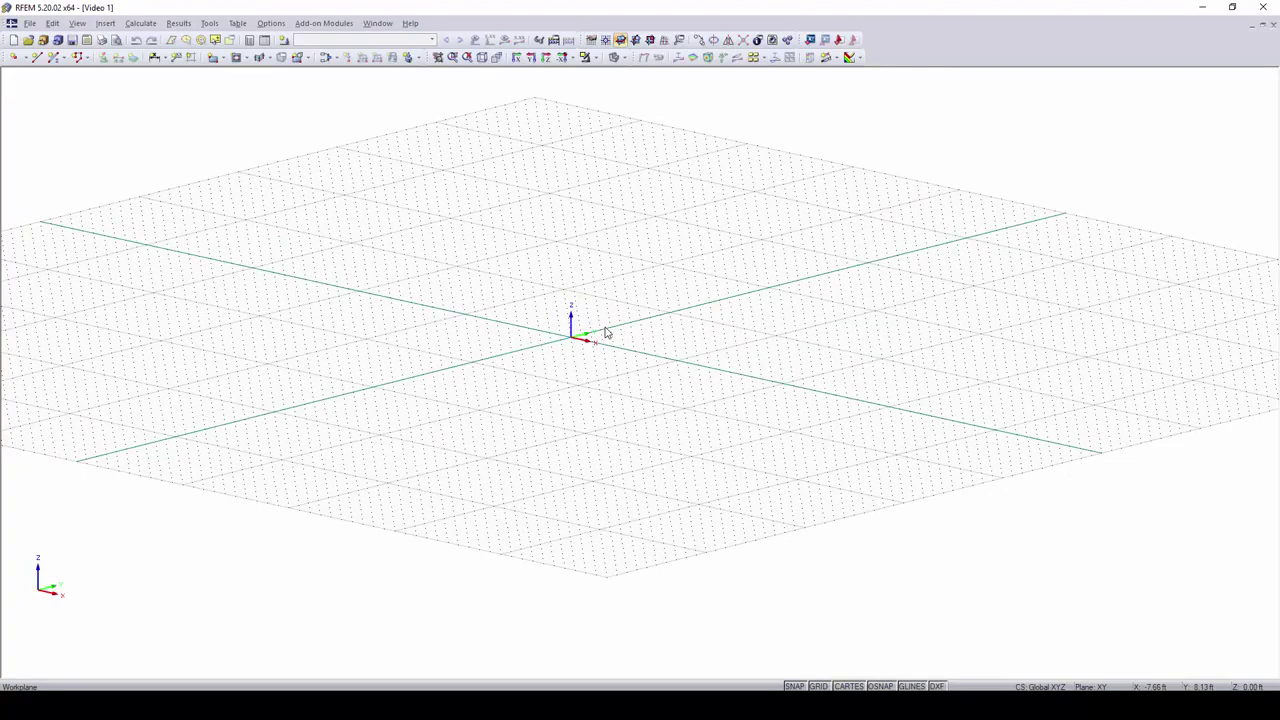
key("KP_Subtract")
key("KP_Subtract")
key("KP_Subtract")
key("KP_Subtract")
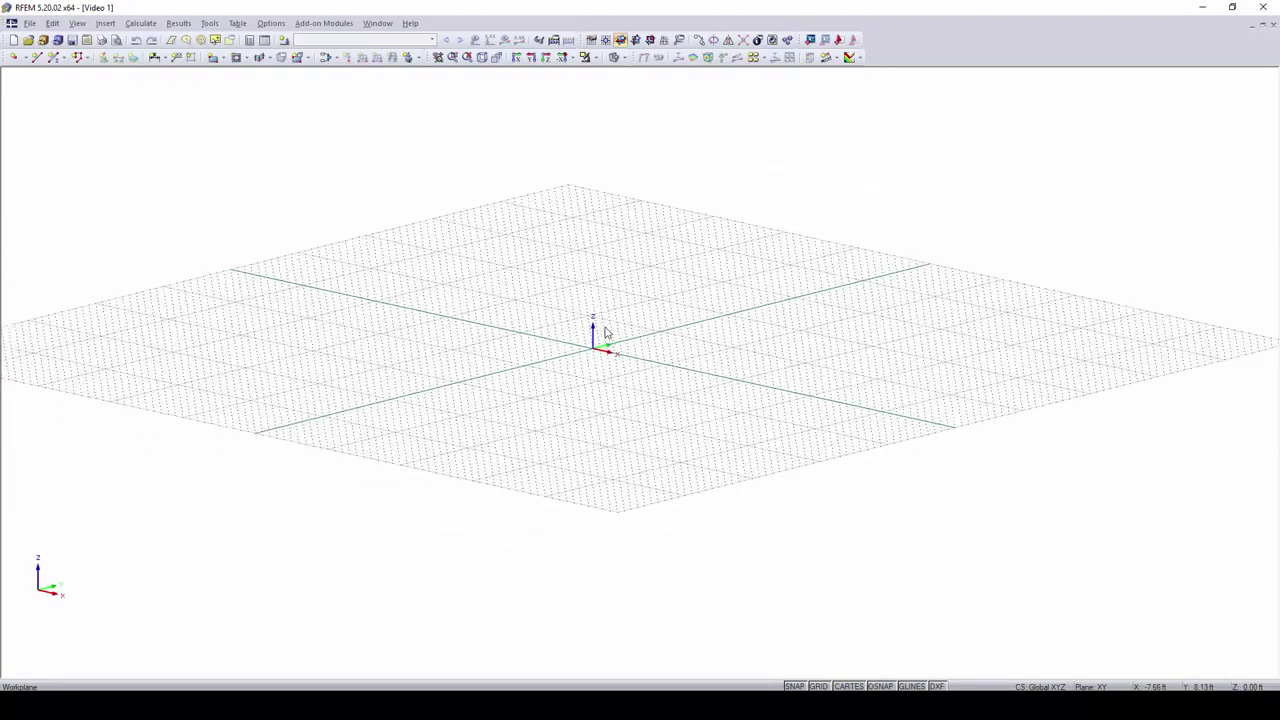
key("KP_Add")
key("KP_Add")
key("KP_Add")
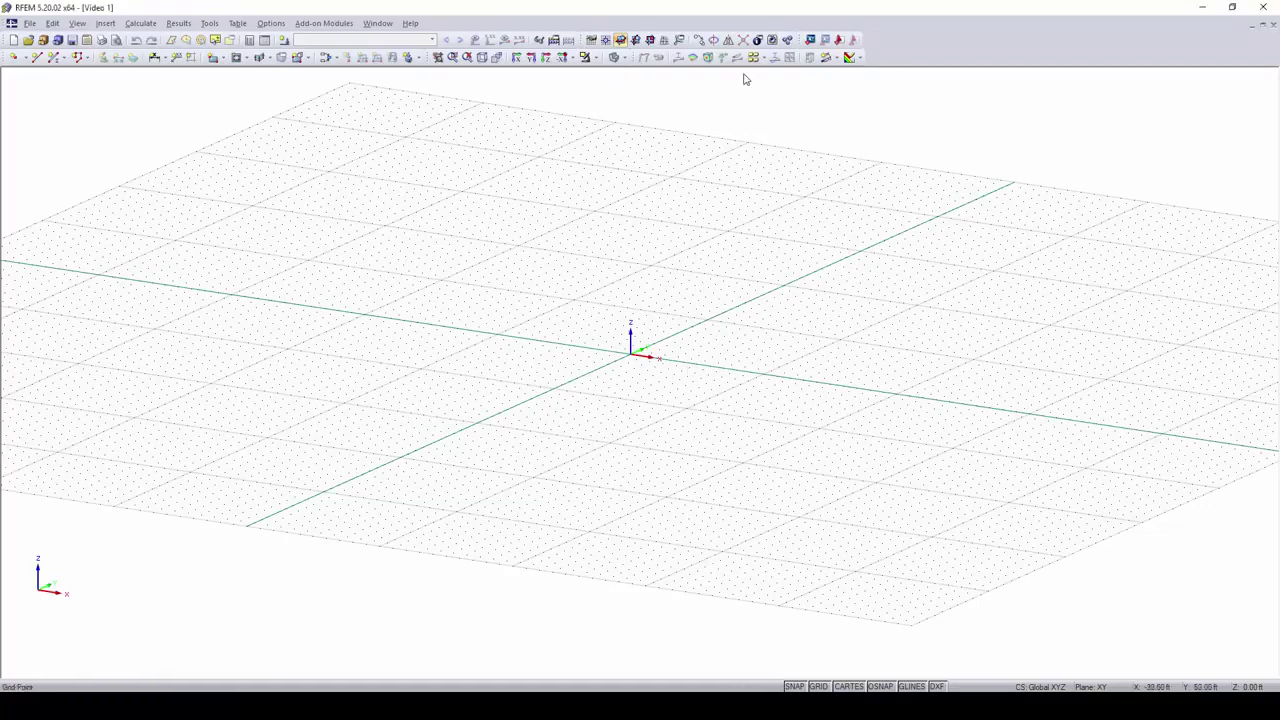
- Try the Standard with black background and Standard Inventor Background configurations in the Configuration Manager
left_click(265, 24)
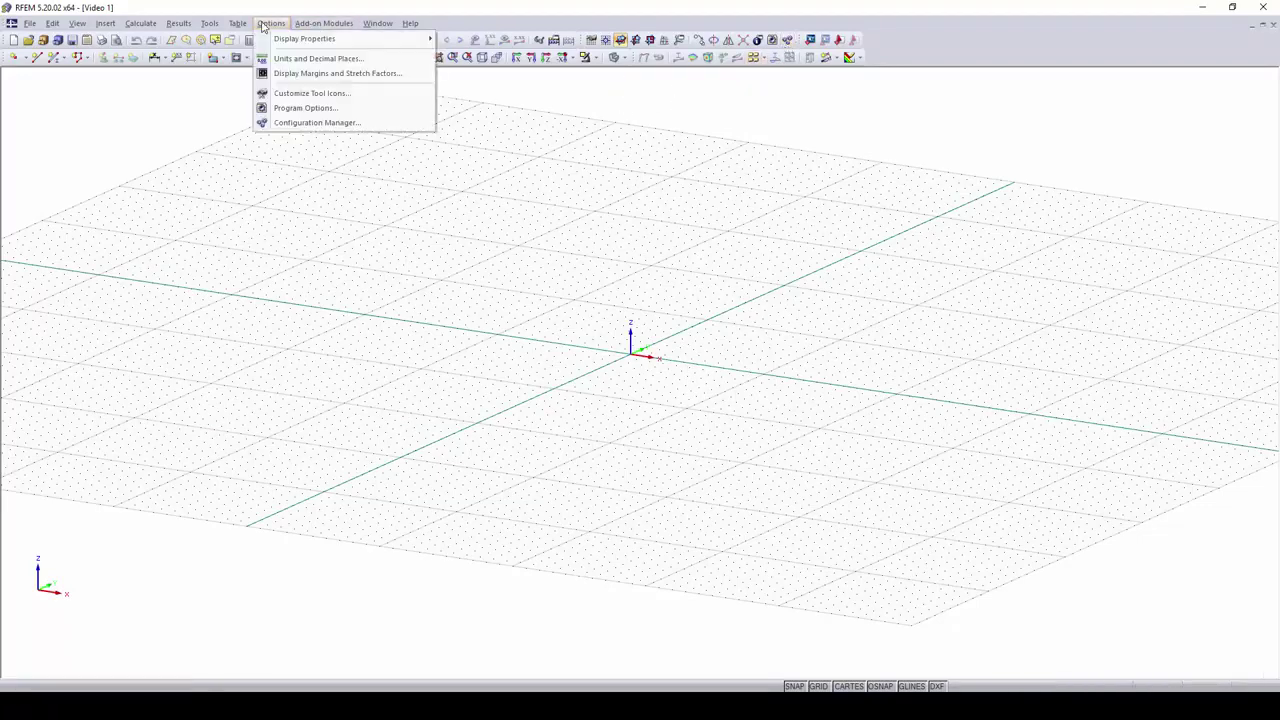
left_click(330, 123)
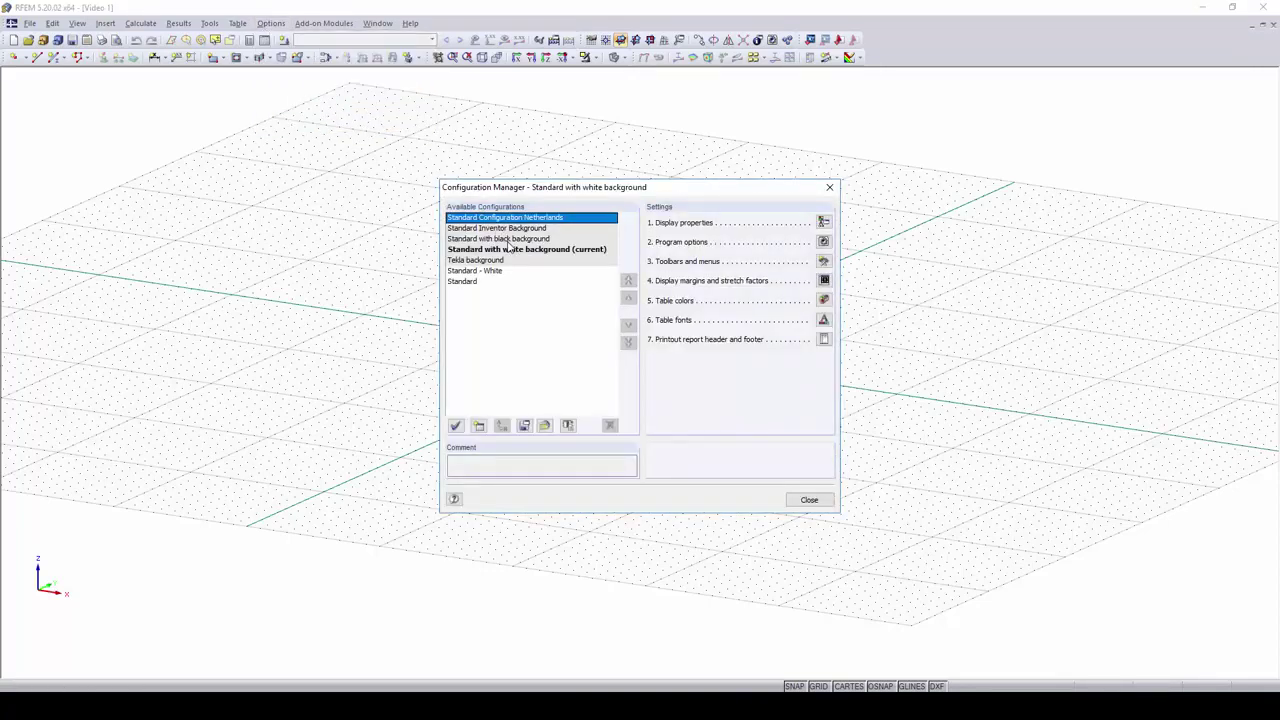
left_click(508, 240)
double_click(508, 241)
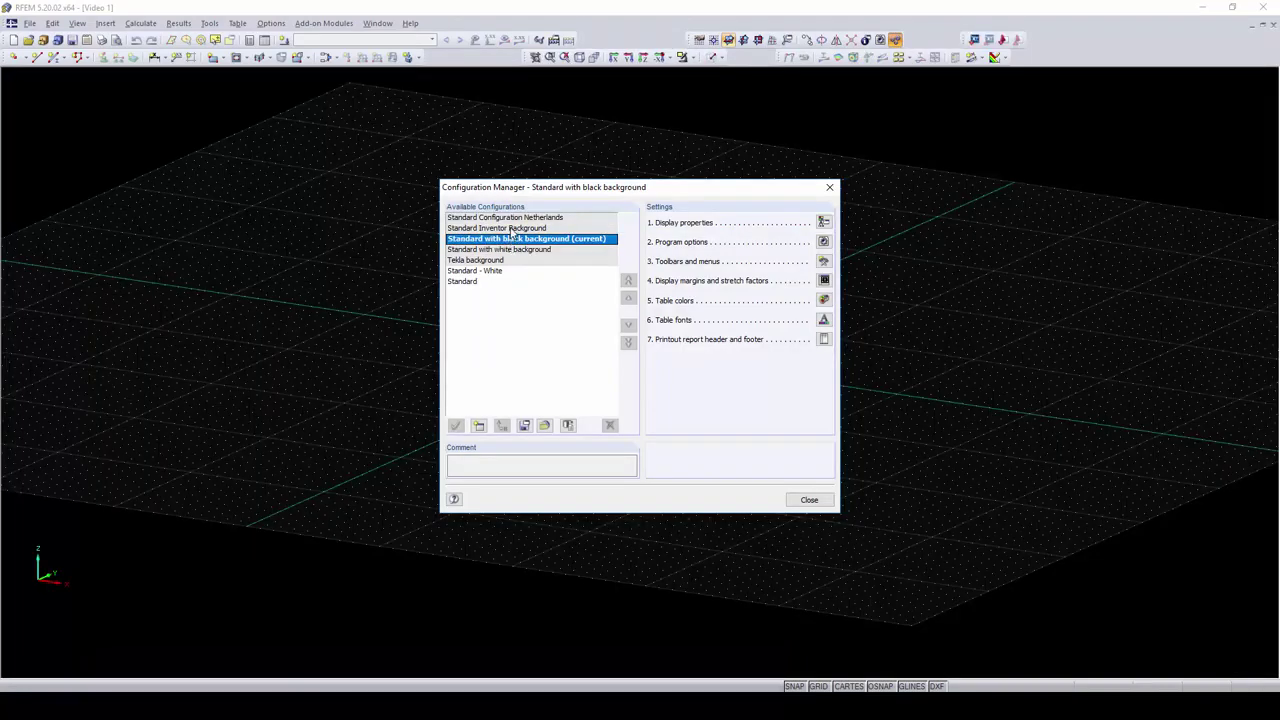
left_click(512, 229)
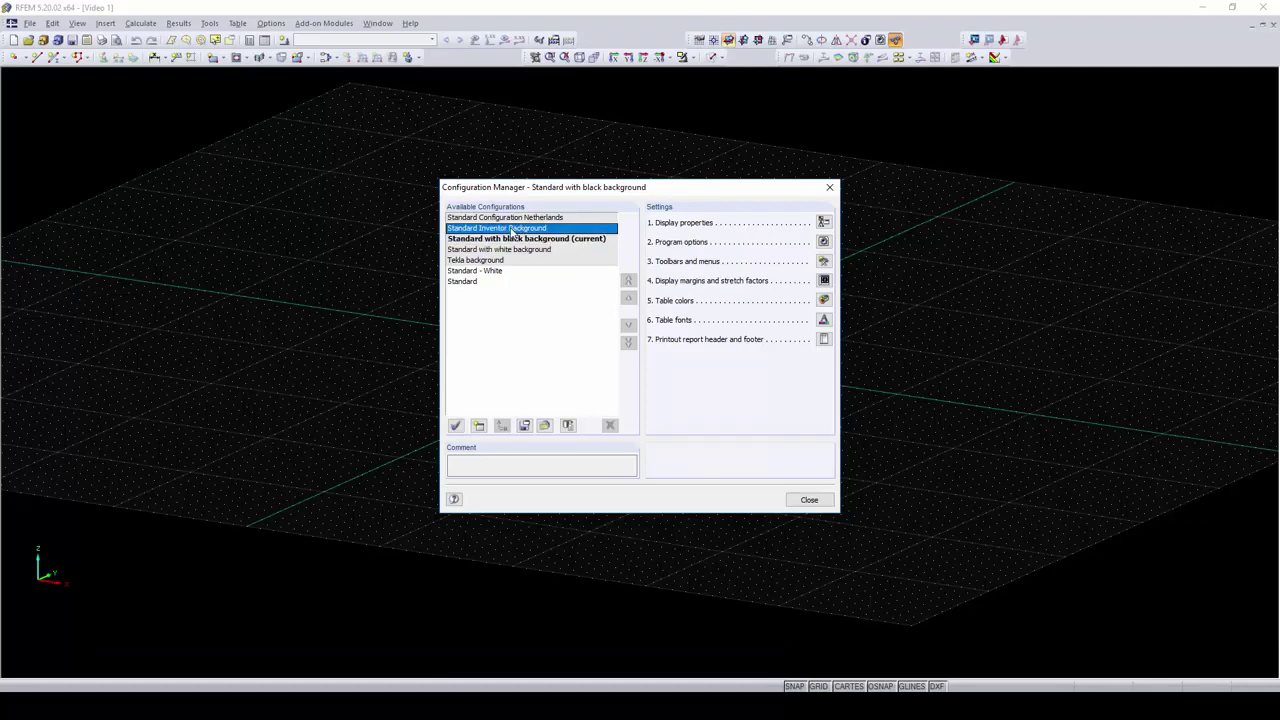
double_click(512, 229)
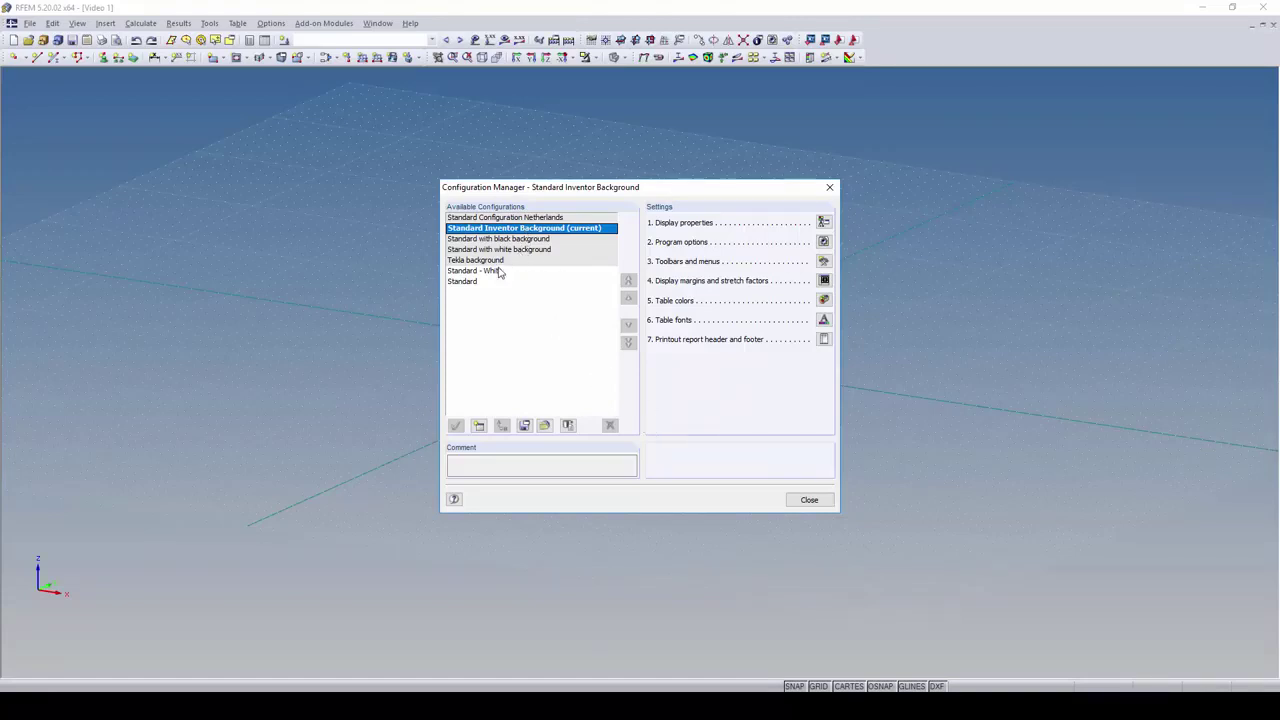
- Apply the Standard with white background configuration and close the Configuration Manager
left_click(521, 250)
double_click(521, 250)
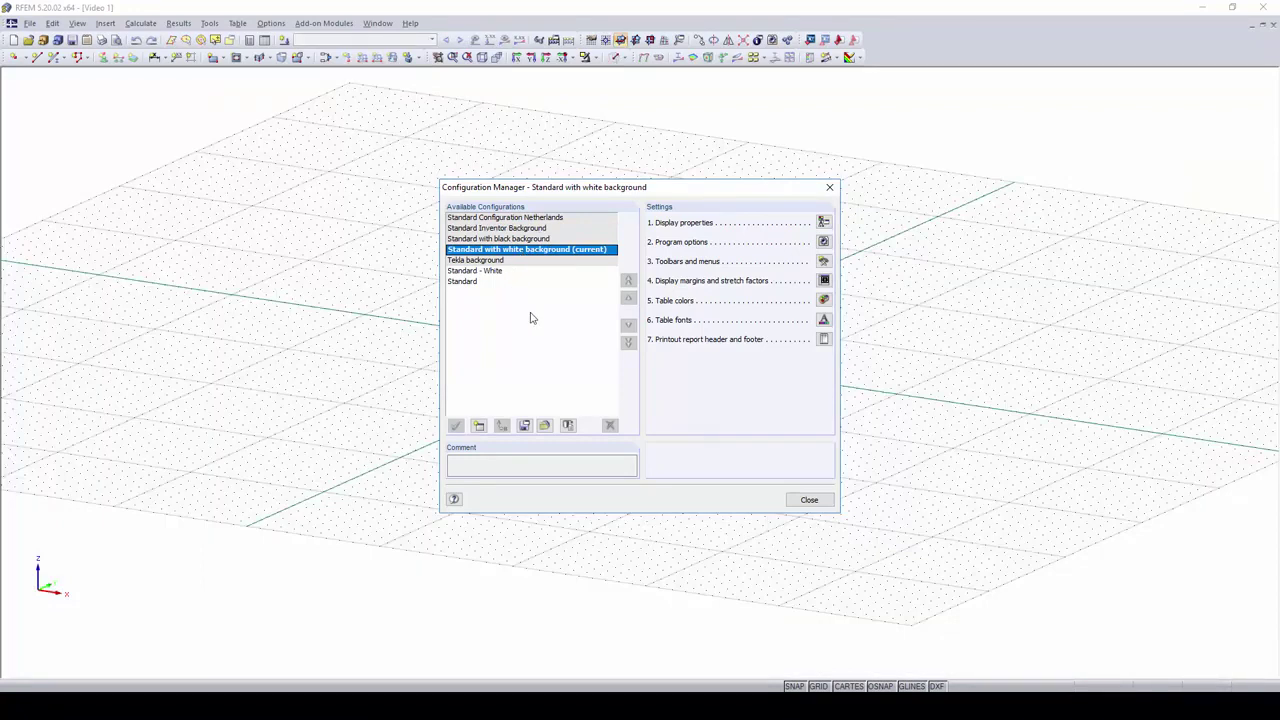
key("Escape")
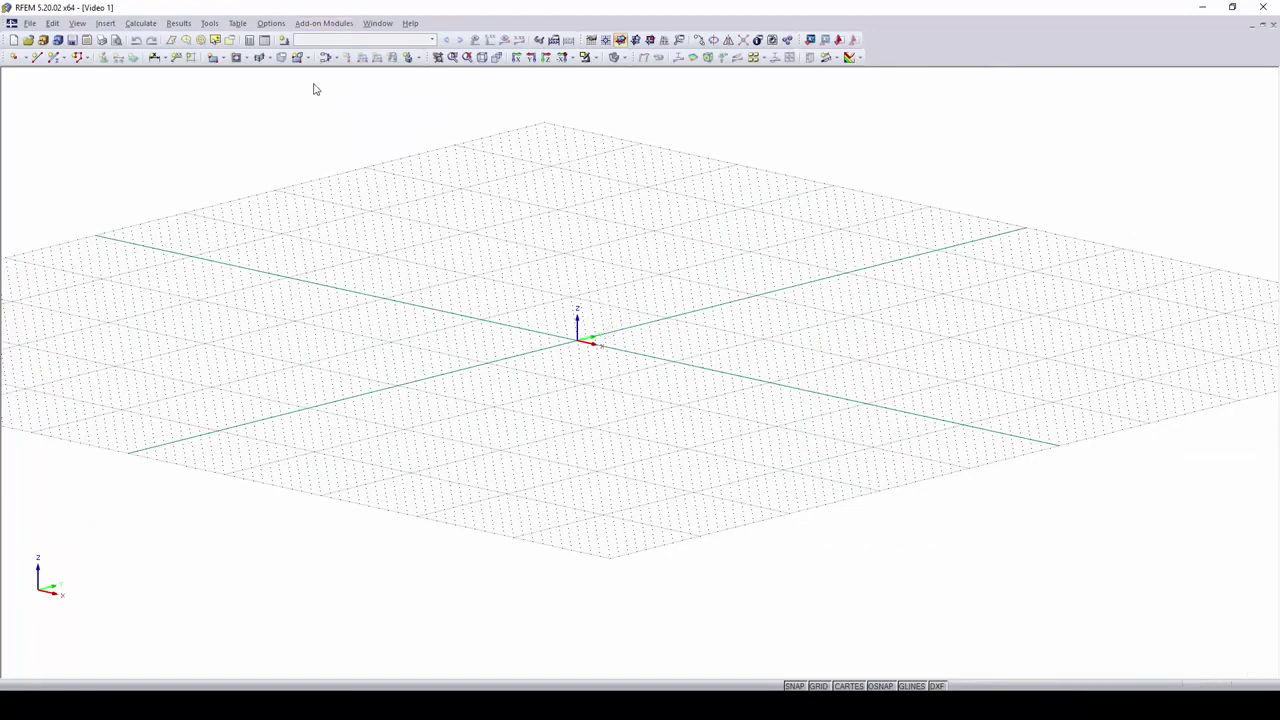
- Show the project navigator and the tables again, and center the work plane in the remaining workspace
left_click(250, 40)
left_click(265, 40)
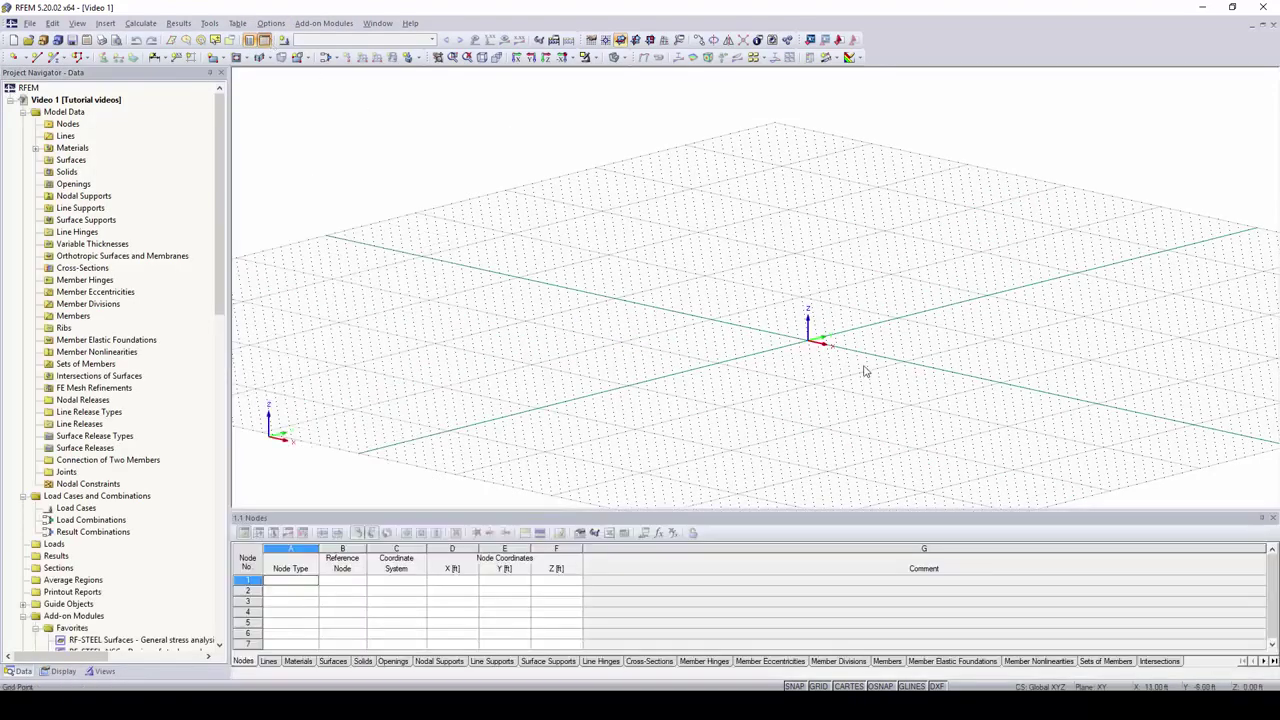
scroll(801, 343, "down", 2)
middle_click_drag(824, 351, 739, 347)
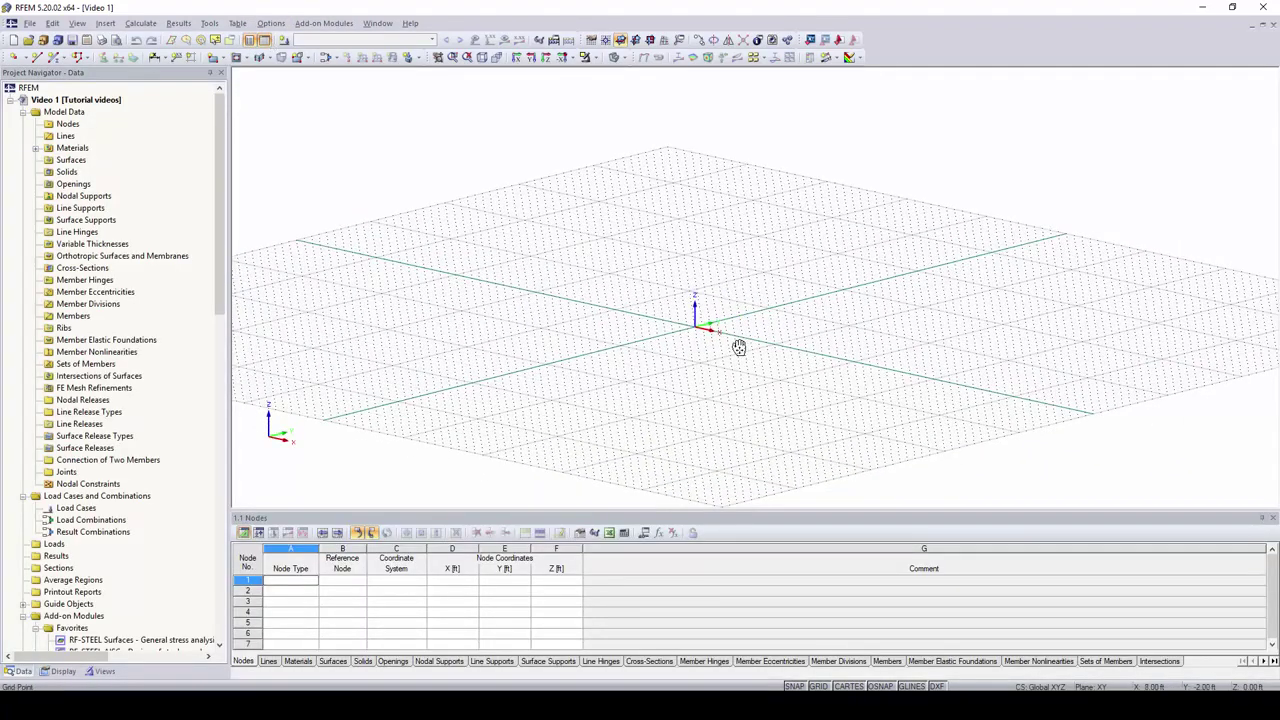